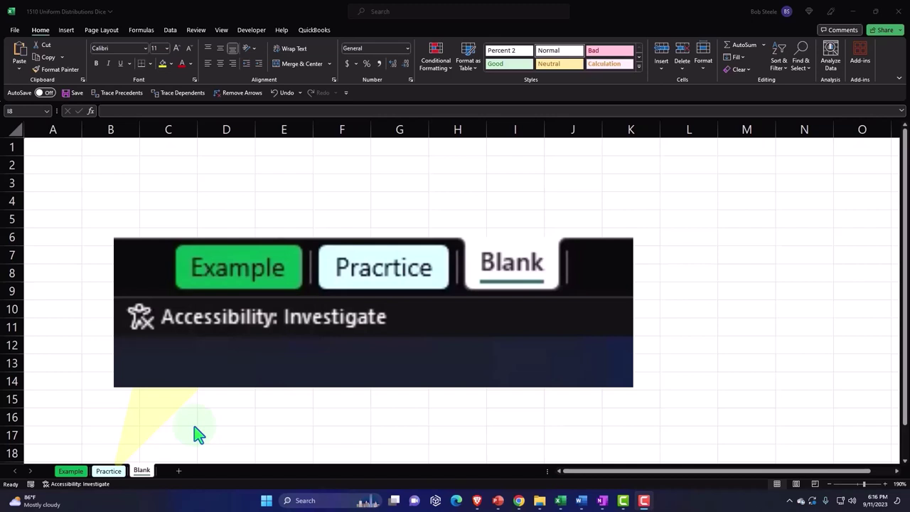
- Inspect the Expected Roles chart on the finished Example sheet, then return to the Blank sheet
left_click(72, 471)
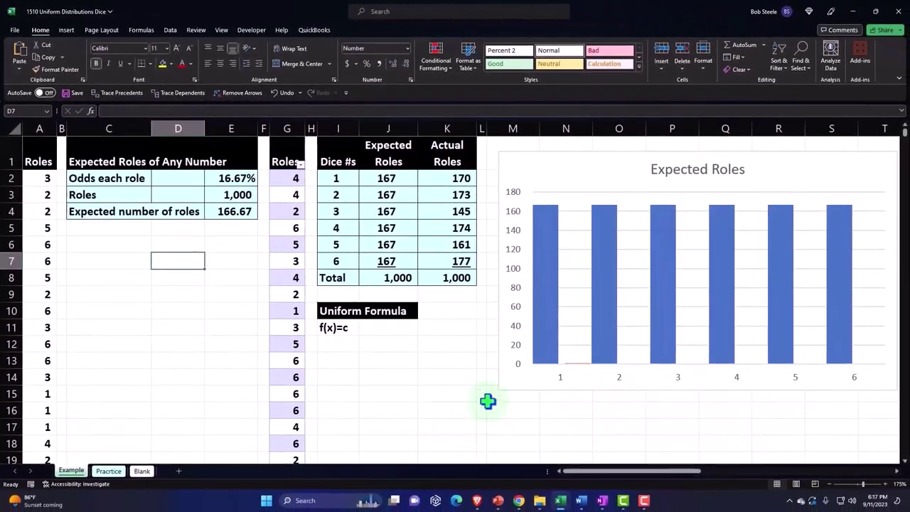
left_click(506, 385)
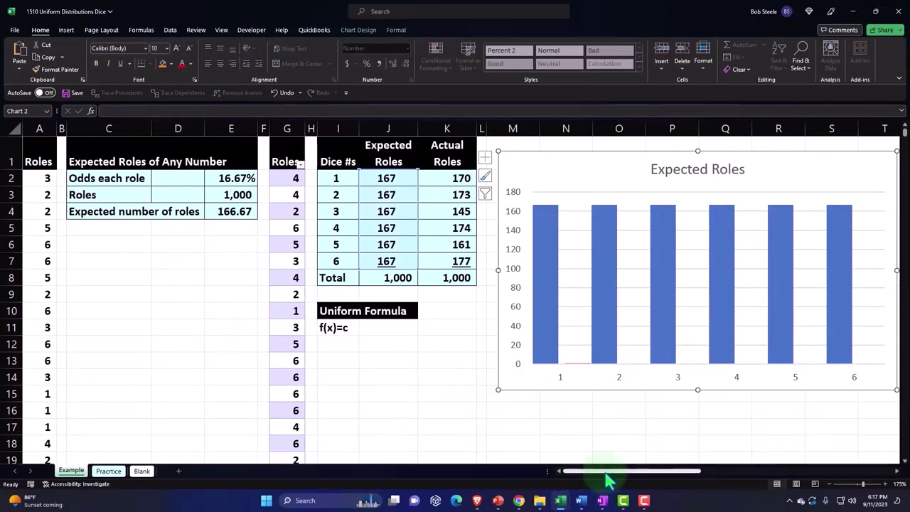
left_click_drag(604, 474, 697, 474)
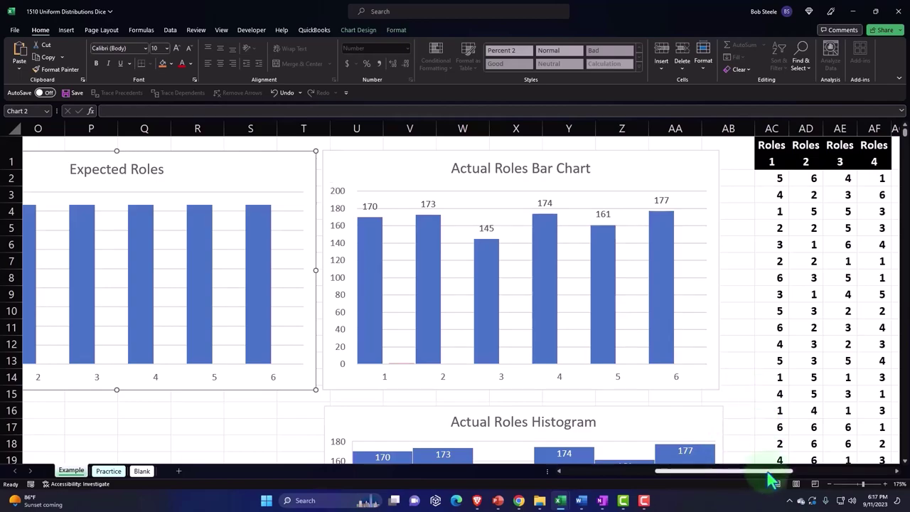
mouse_move(772, 471)
left_mouse_down()
mouse_move(858, 471)
mouse_move(743, 471)
left_mouse_up()
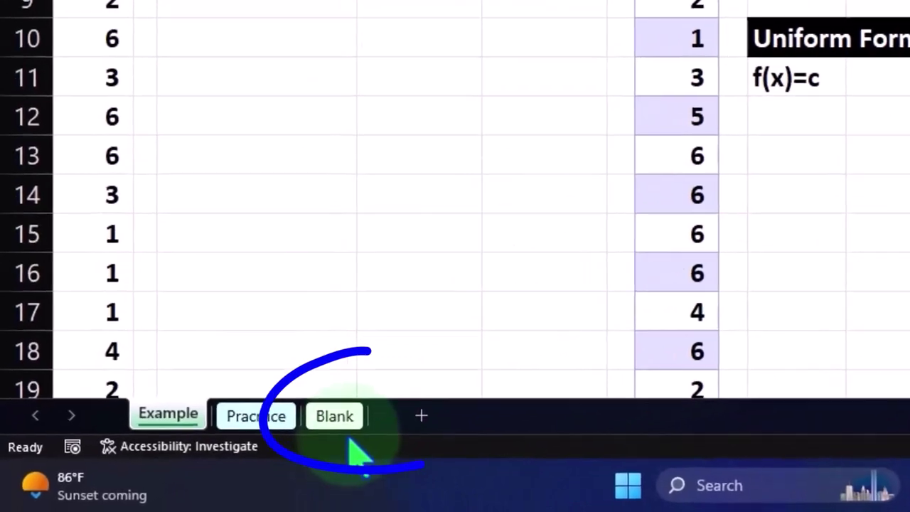
left_click(347, 419)
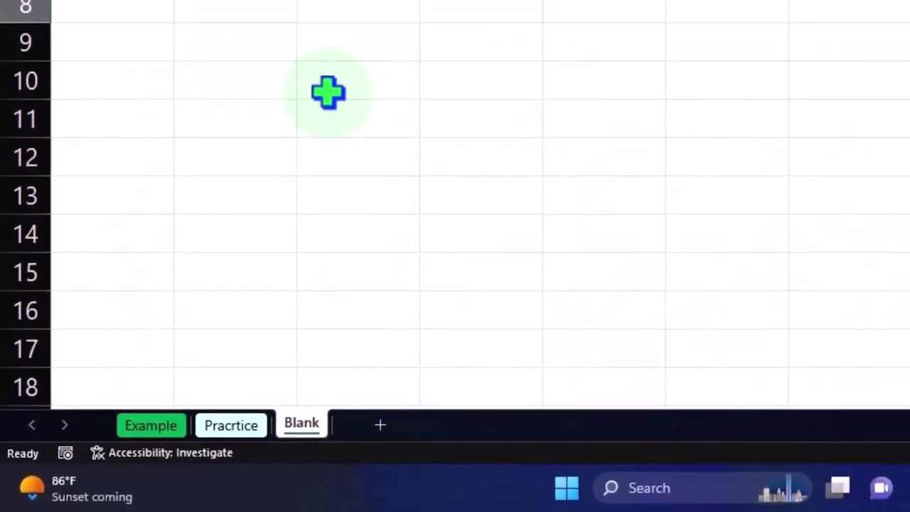
- Enter the label Rolls in A1 and 1000 in B1
left_click(54, 148)
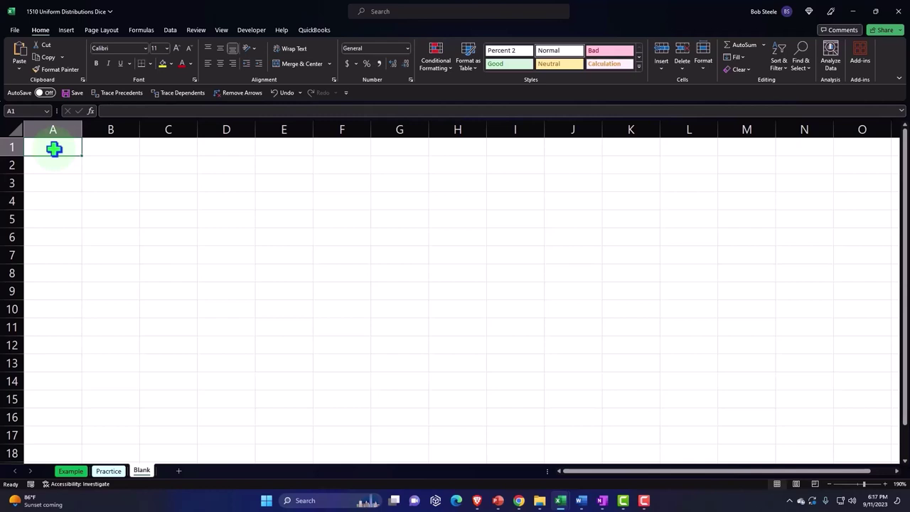
type("Rolls")
key("Tab")
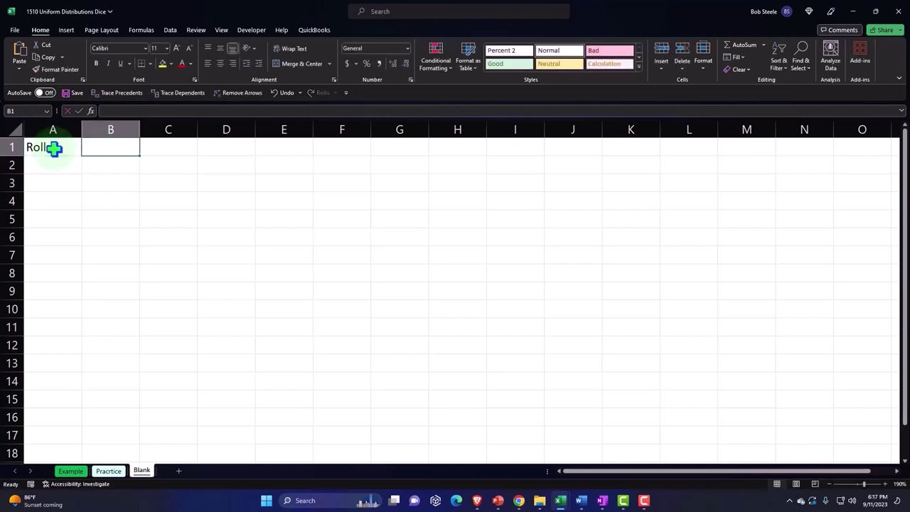
type("1000")
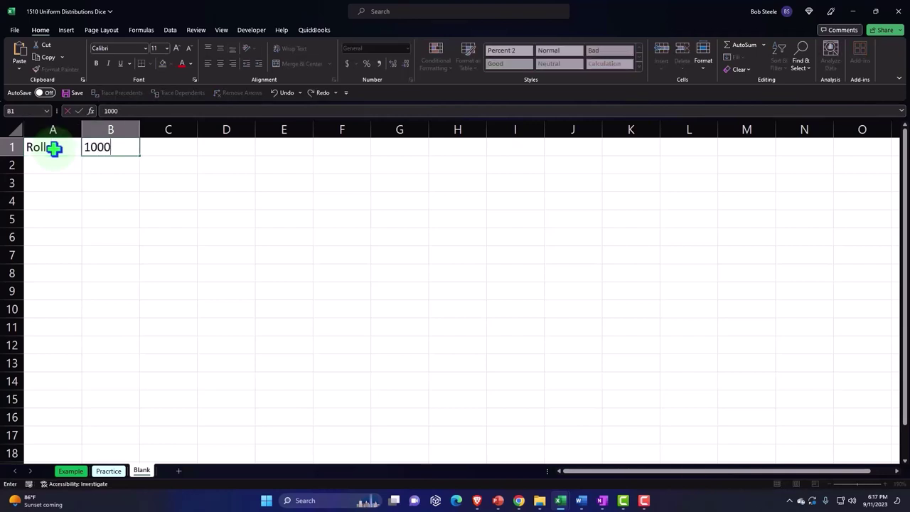
key("Return")
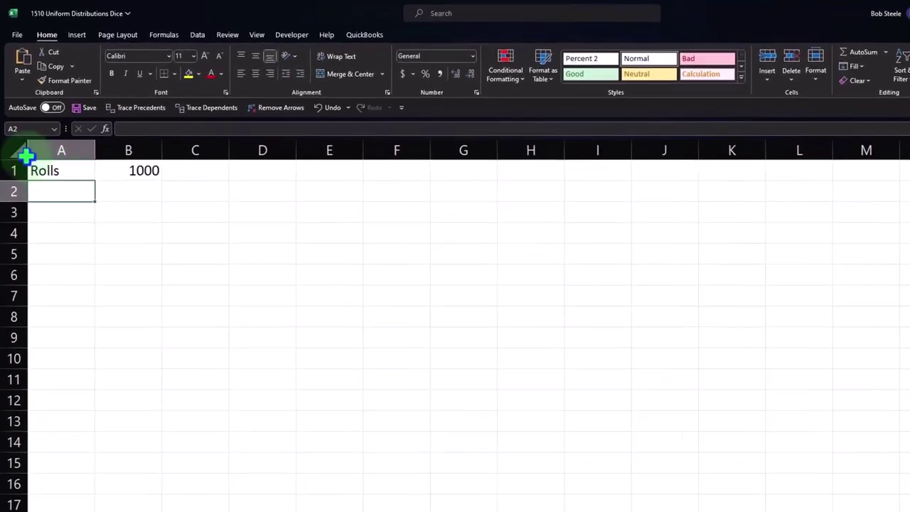
- Format the whole sheet as Currency with symbol None, 0 decimals and red negatives
left_click(22, 197)
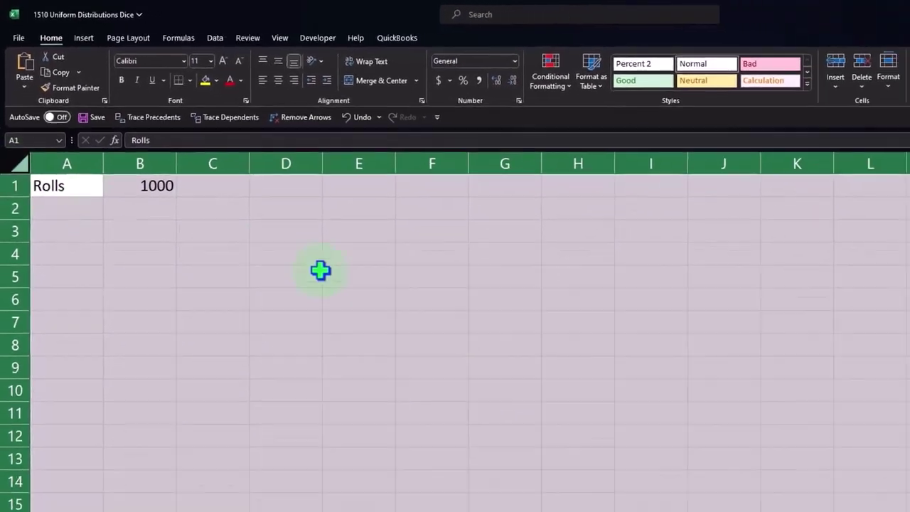
right_click(386, 332)
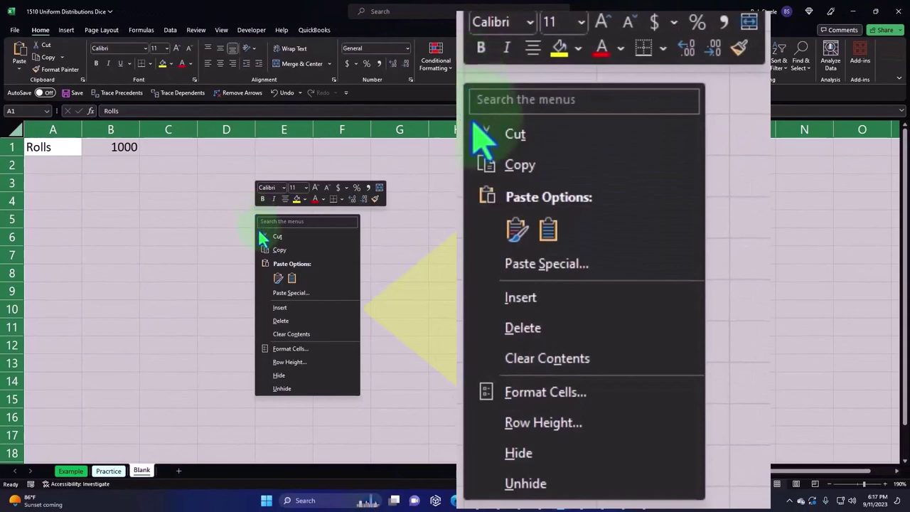
left_click(284, 349)
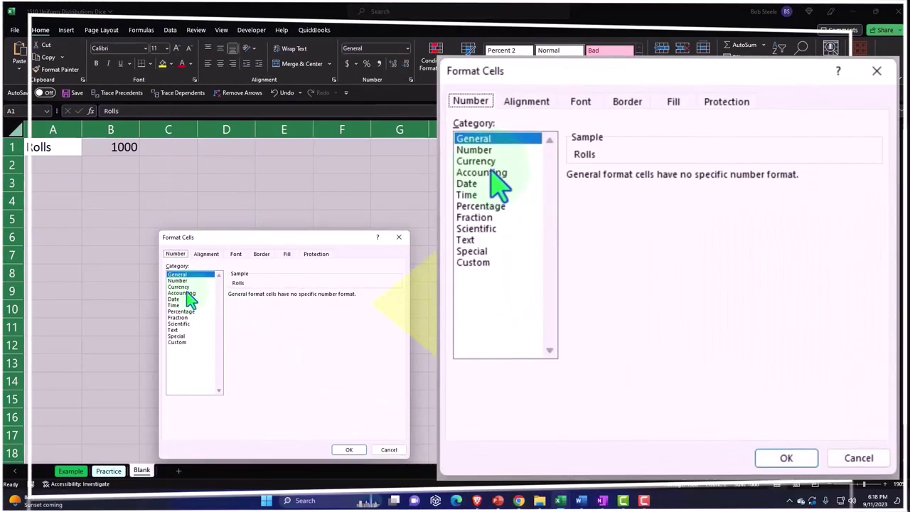
left_click(179, 287)
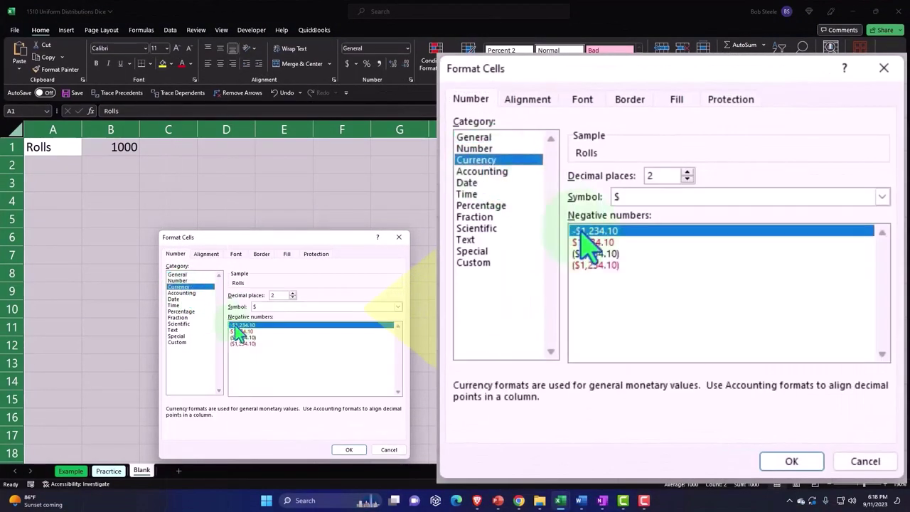
left_click(253, 343)
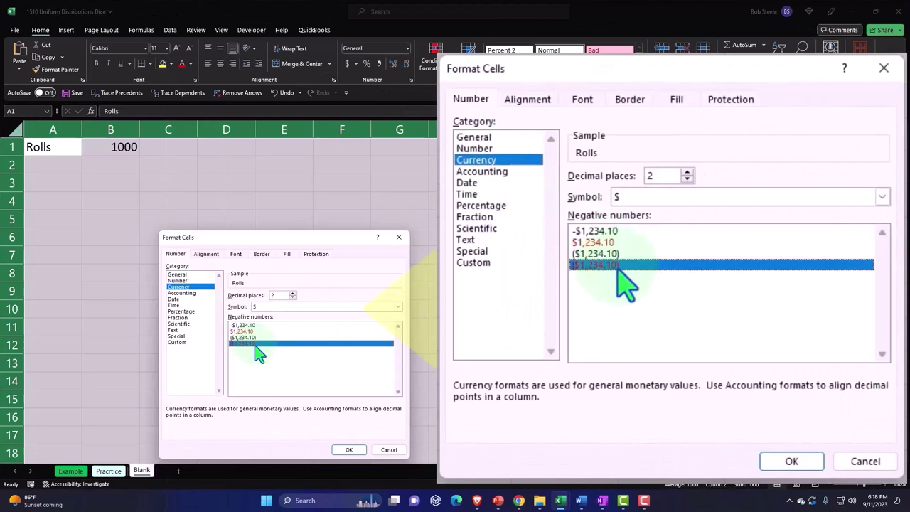
left_click(337, 310)
left_click(340, 315)
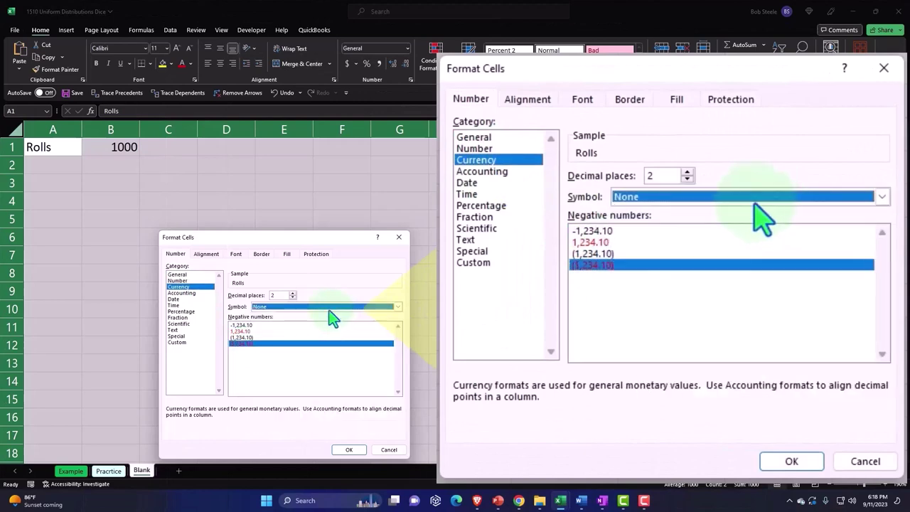
left_click(292, 298)
left_click(292, 297)
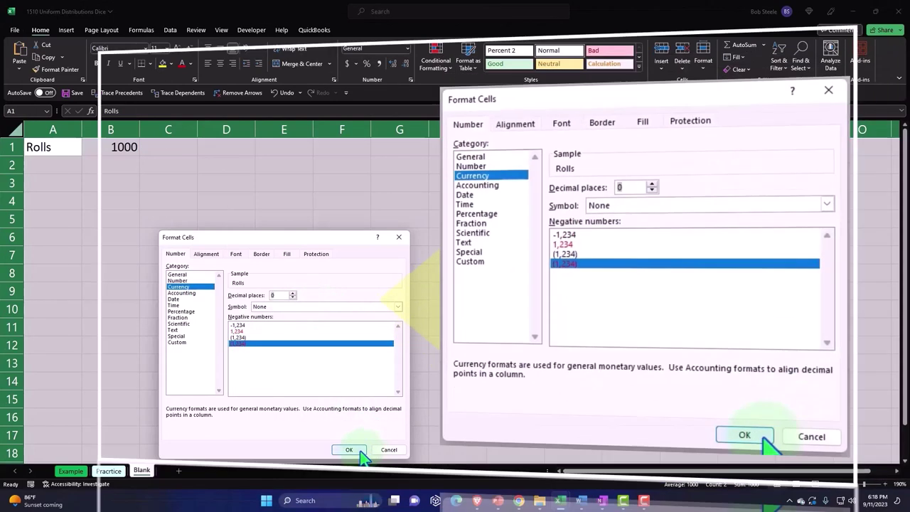
left_click(354, 450)
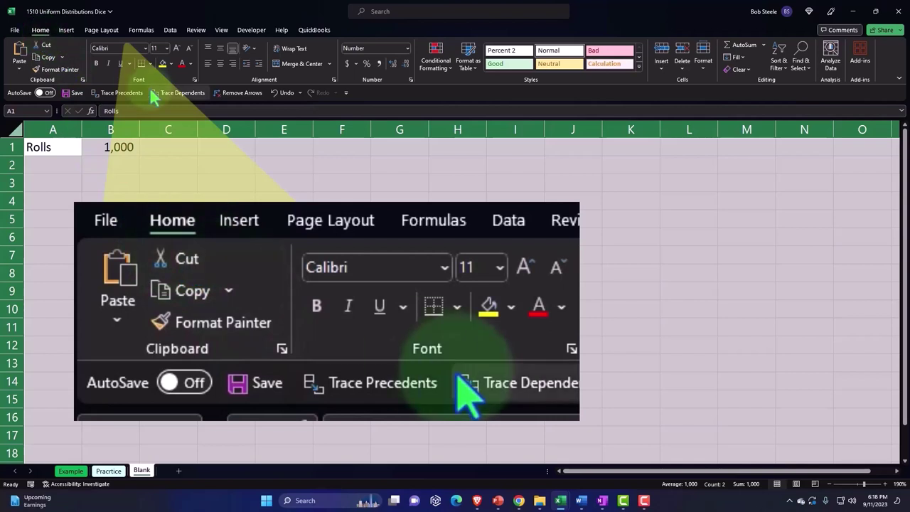
- Bold the Rolls label and the 1,000 value in A1:B1
left_click(96, 64)
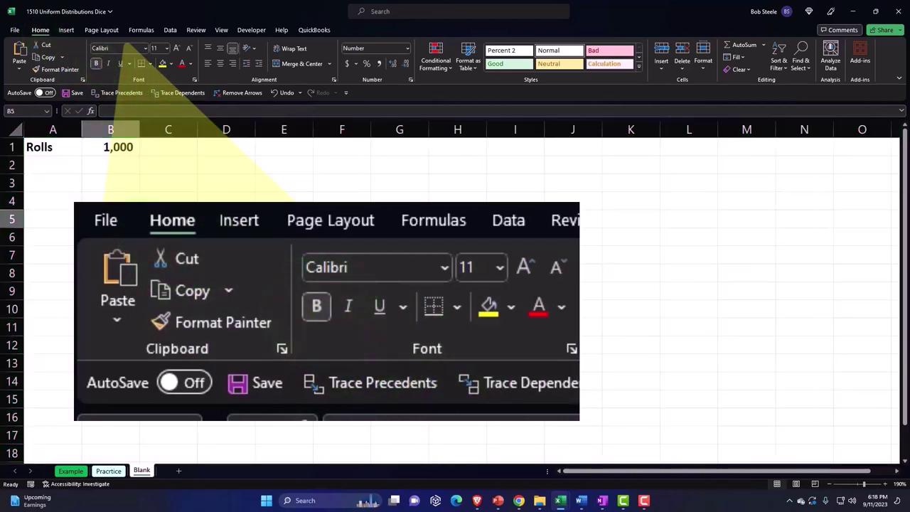
left_click(128, 222)
scroll(137, 249, "up", 6, "ctrl")
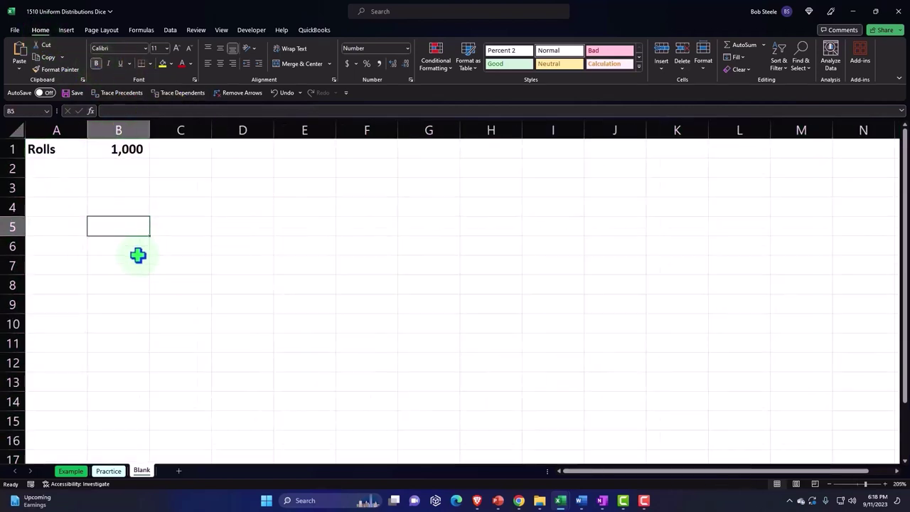
scroll(138, 254, "up", 1, "ctrl")
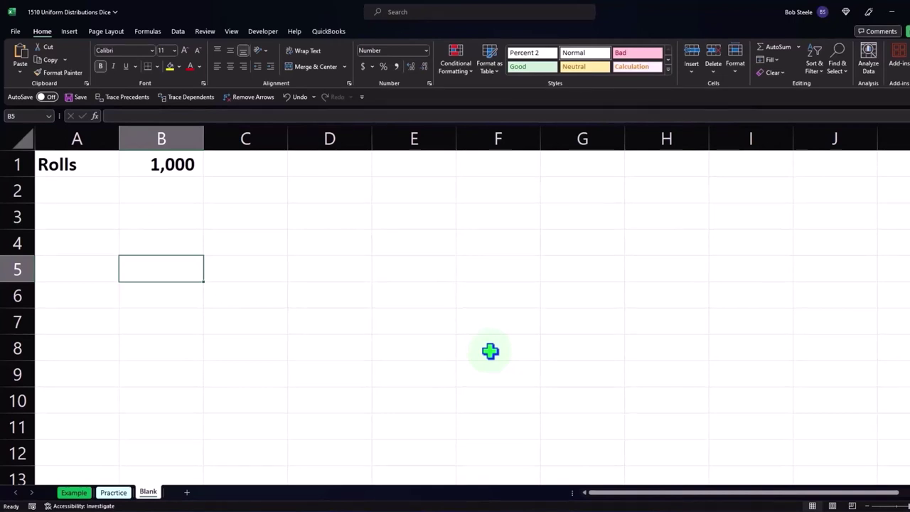
- Enter Any on number in A2 and autofit column A to it
left_click(86, 193)
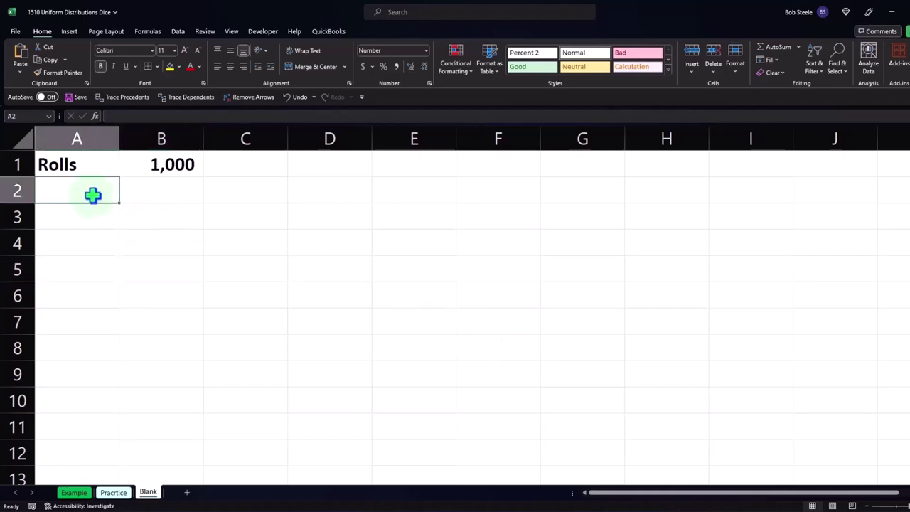
type("An")
type("y on")
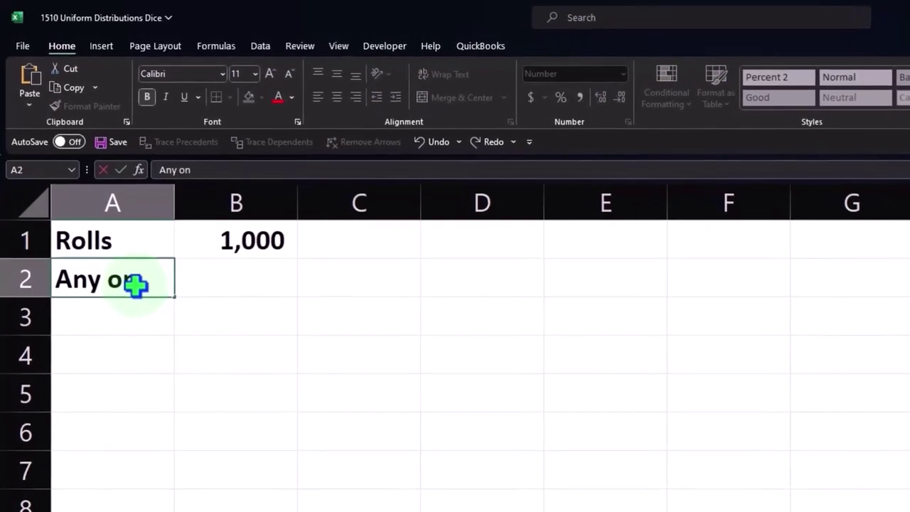
type(" number")
key("Return")
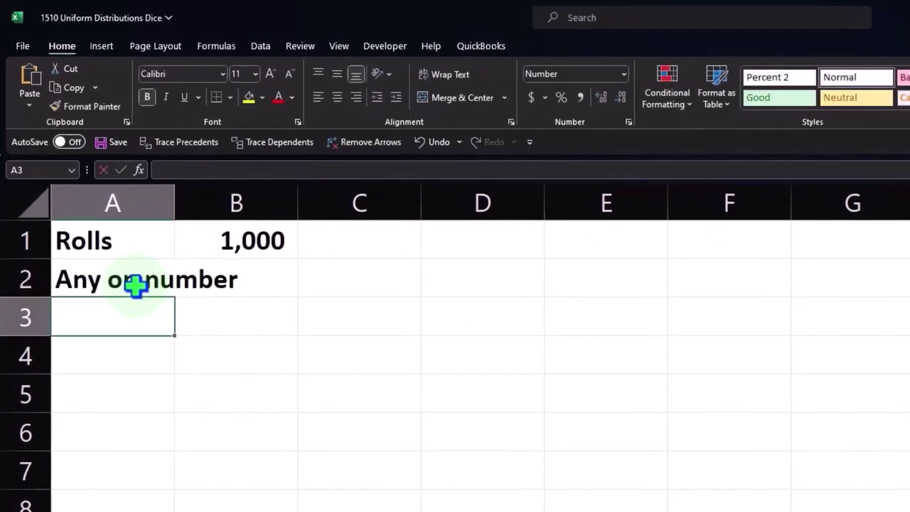
double_click(176, 203)
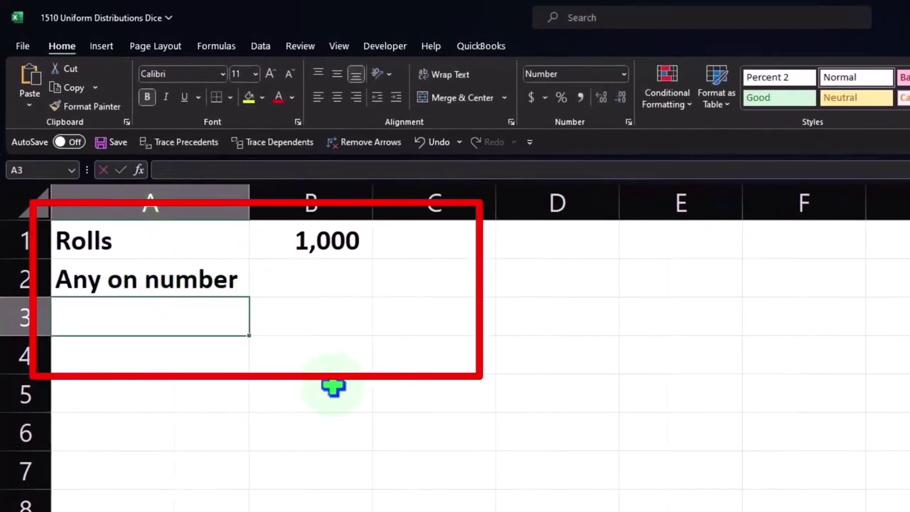
- Enter =1/6 in B2 and format it as a percentage with two decimals, 16.67%
left_click(317, 280)
type("=1")
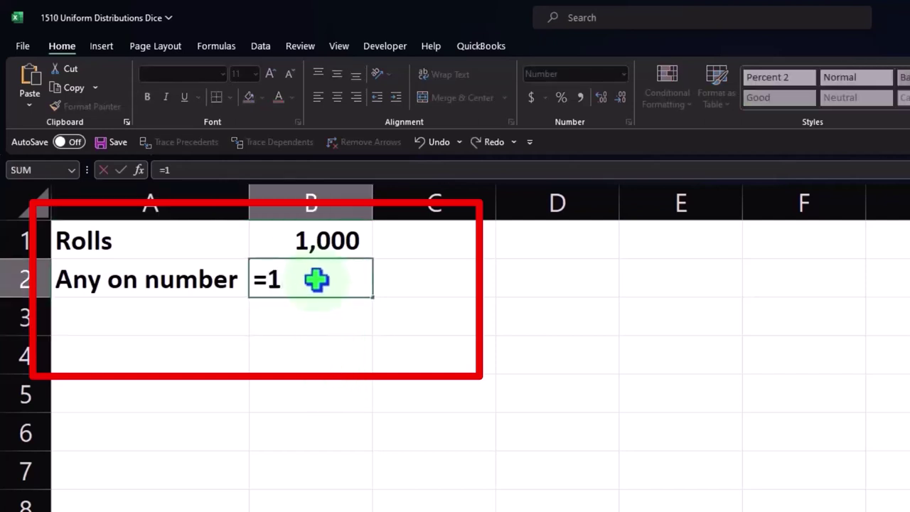
type("/6")
key("Return")
left_click(316, 280)
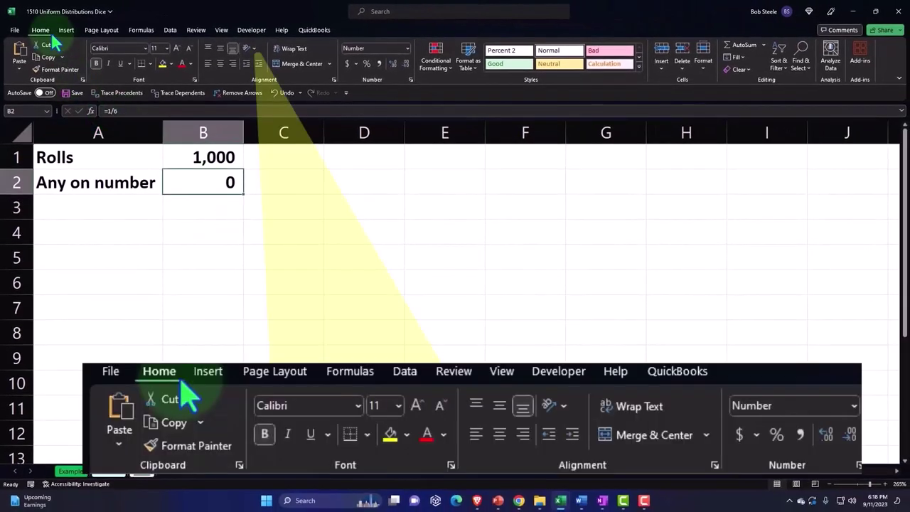
left_click(366, 64)
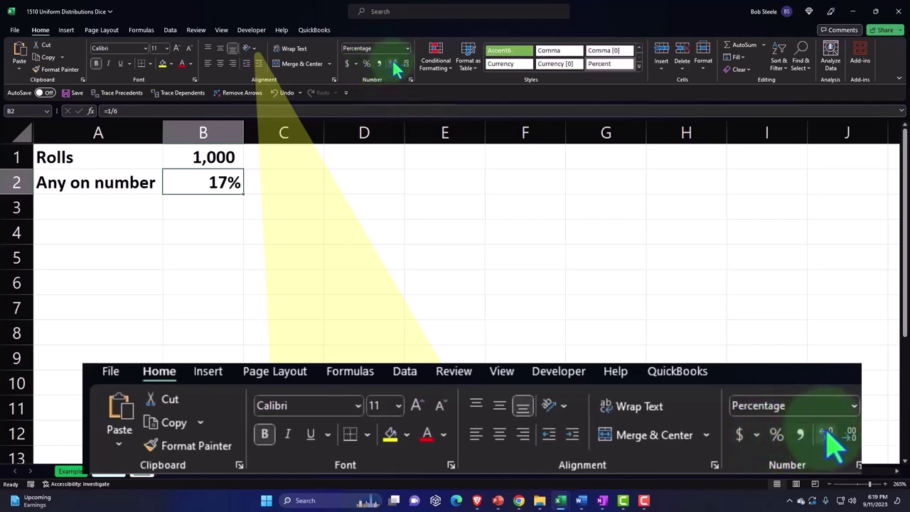
left_click(393, 63)
left_click(393, 63)
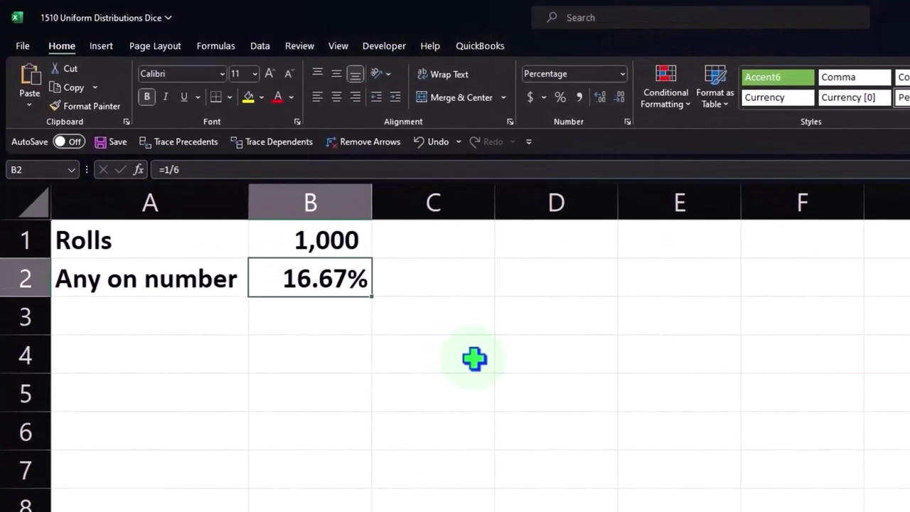
left_click(168, 314)
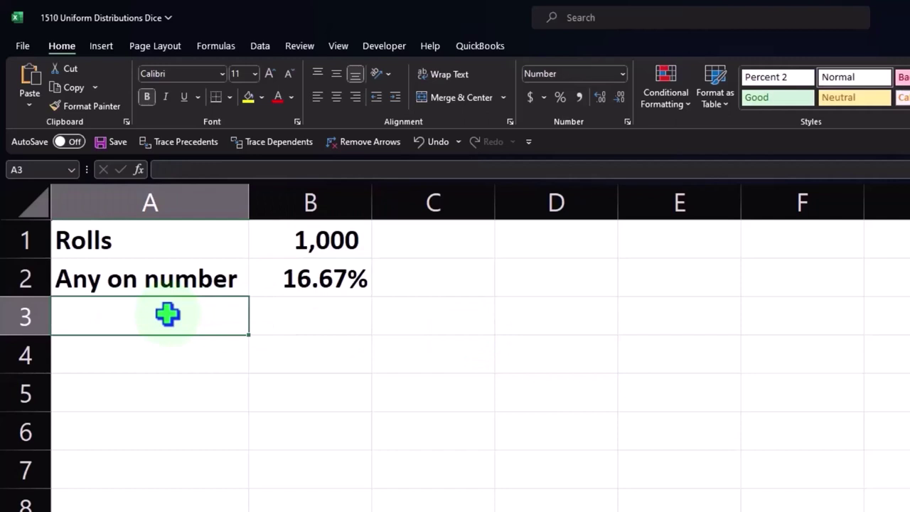
- Complete the A3 label Expected roles of any one number and autofit column A
type("pecti")
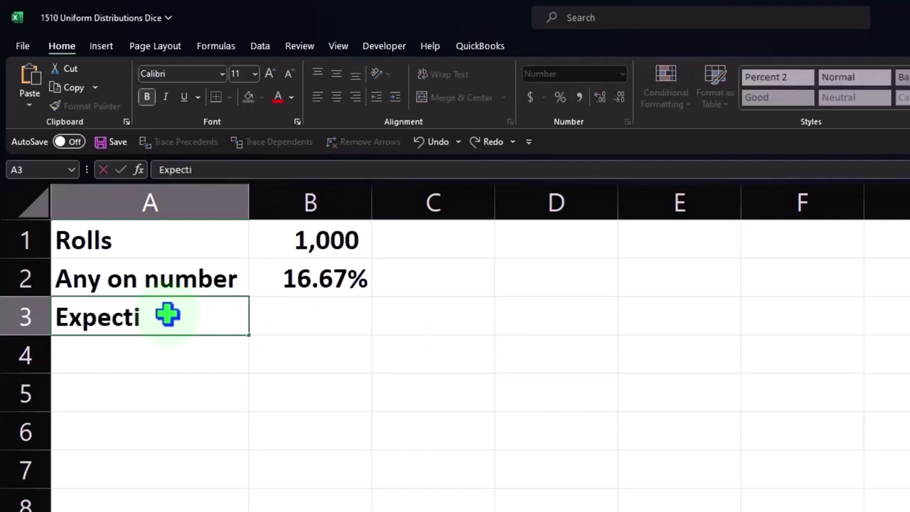
key("BackSpace")
type("ed roles")
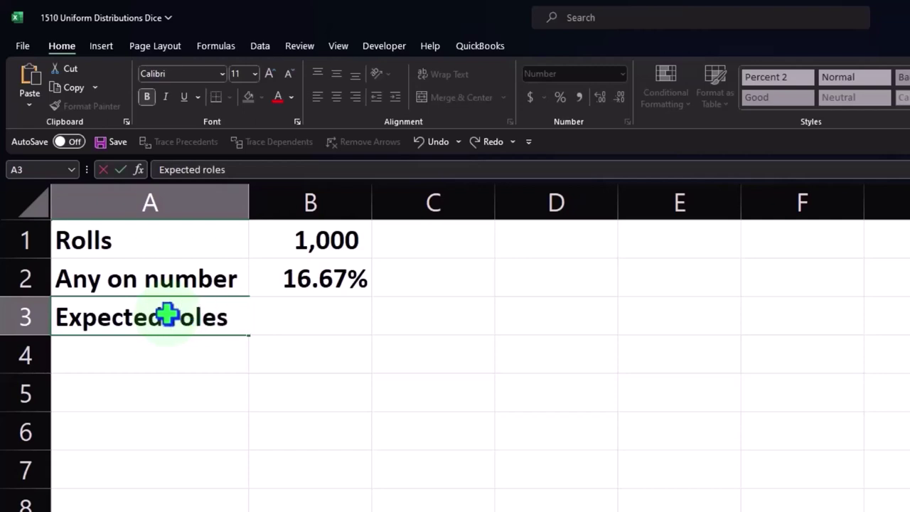
type(" of any one number")
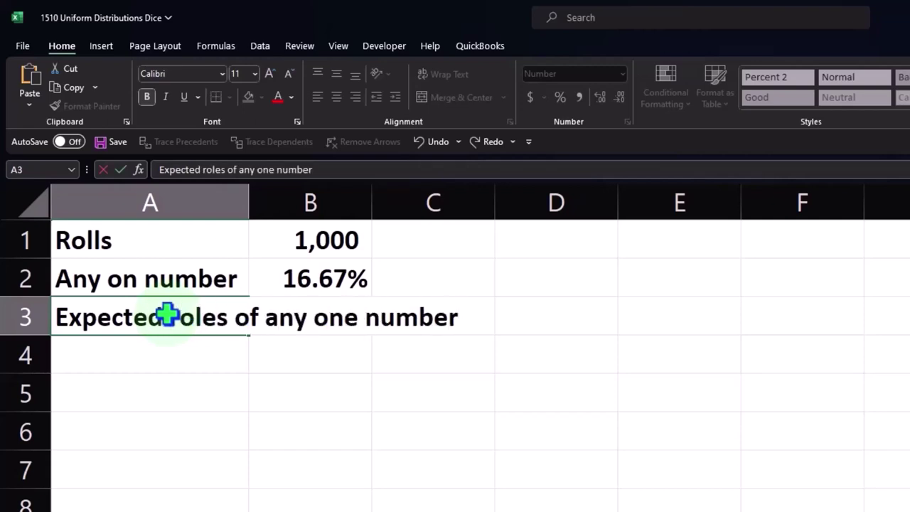
key("Return")
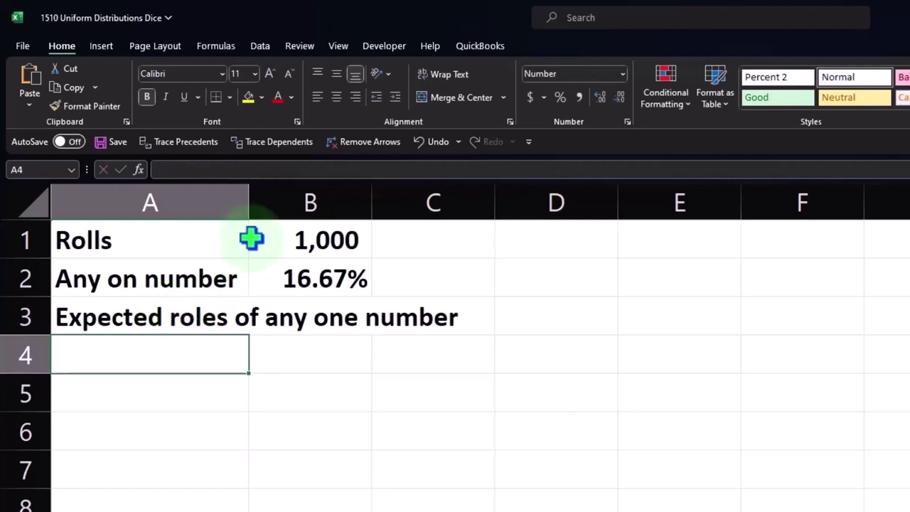
double_click(249, 201)
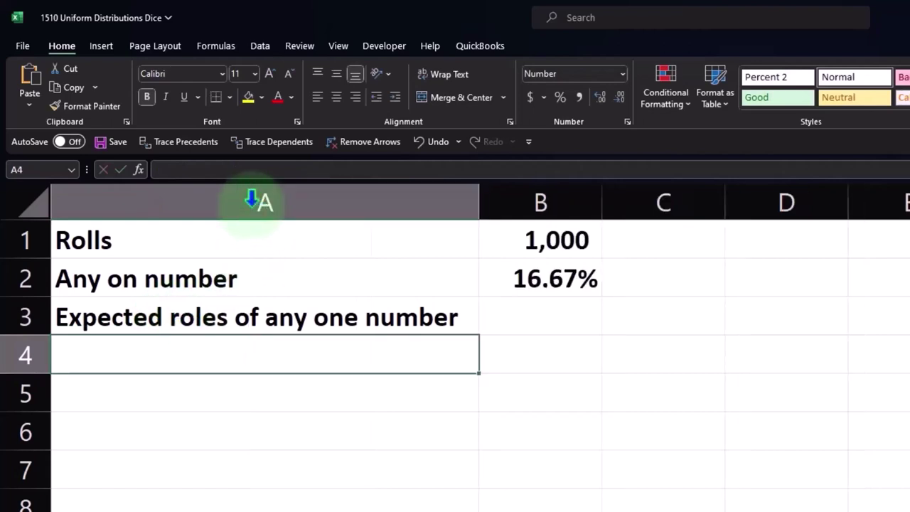
- Underline the 16.67% value in B2
left_click(555, 281)
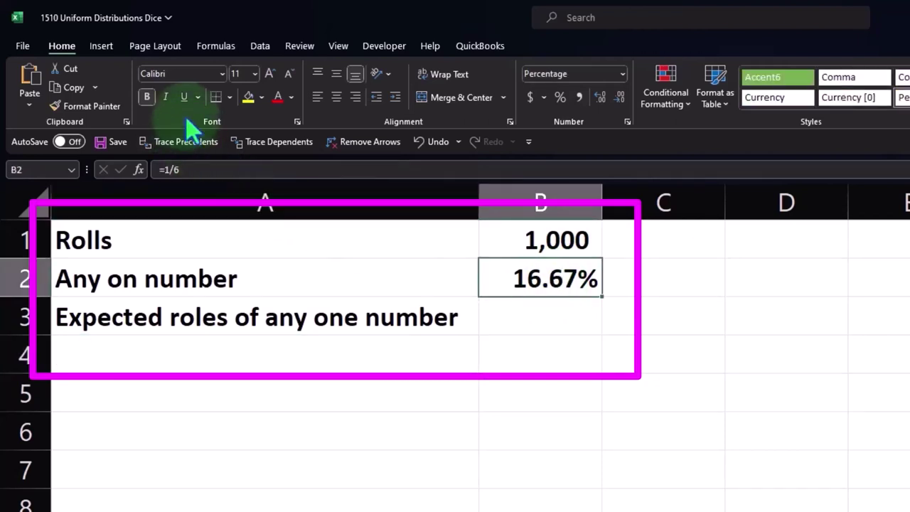
left_click(184, 96)
left_click(523, 328)
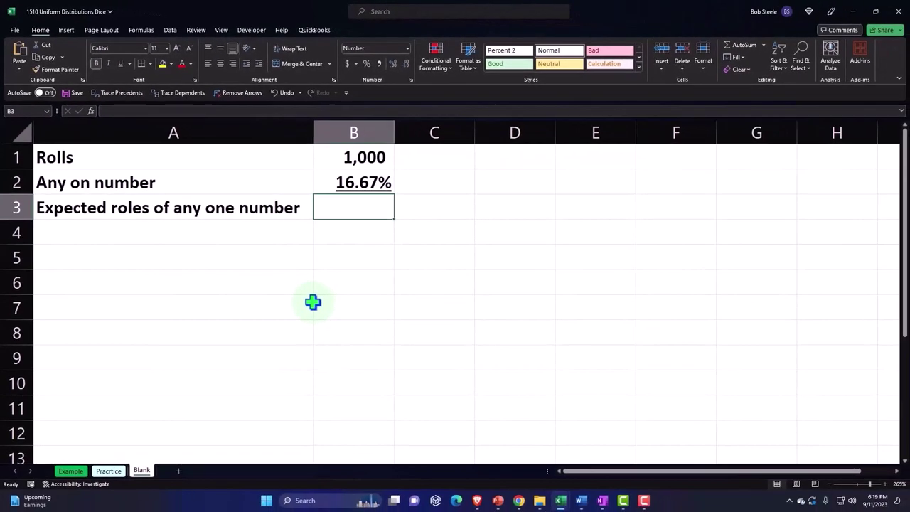
- Enter =B1*B2 in B3 and show it with two decimals as 166.67
type("=")
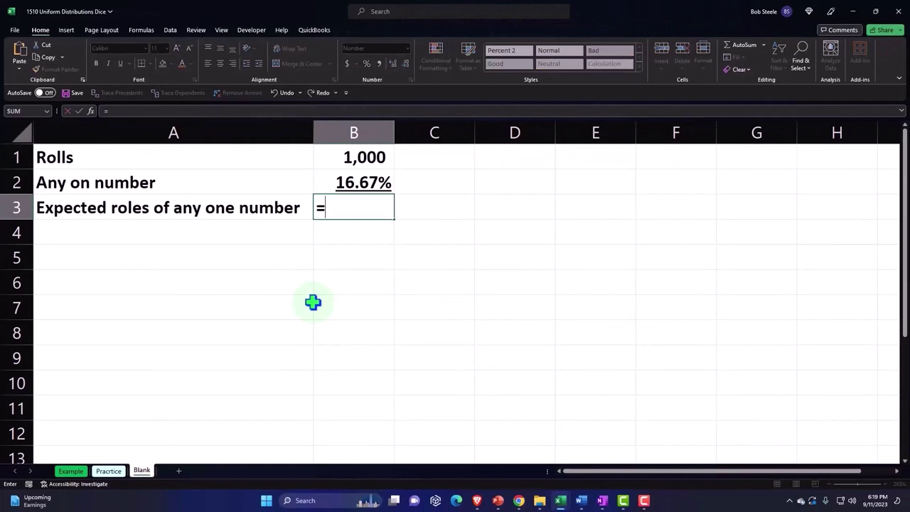
key("Up")
key("Up")
type("/")
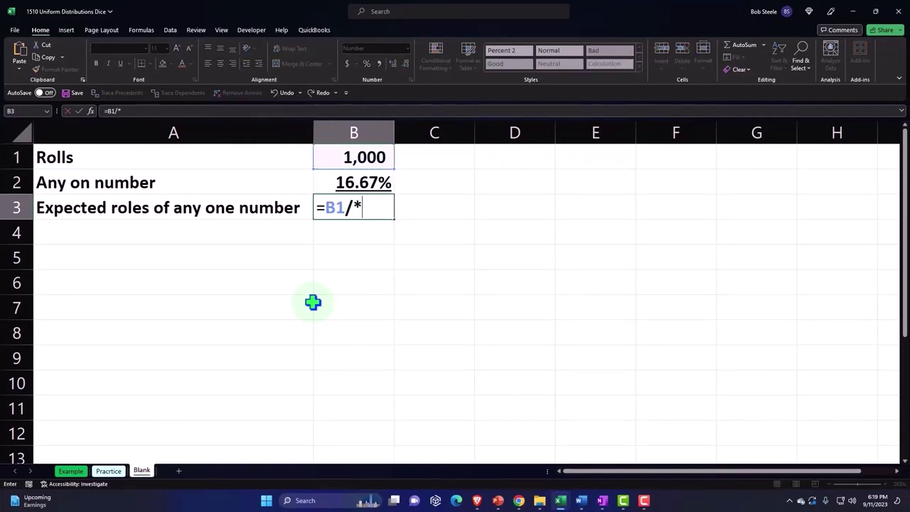
key("BackSpace")
type("*")
key("Up")
key("Return")
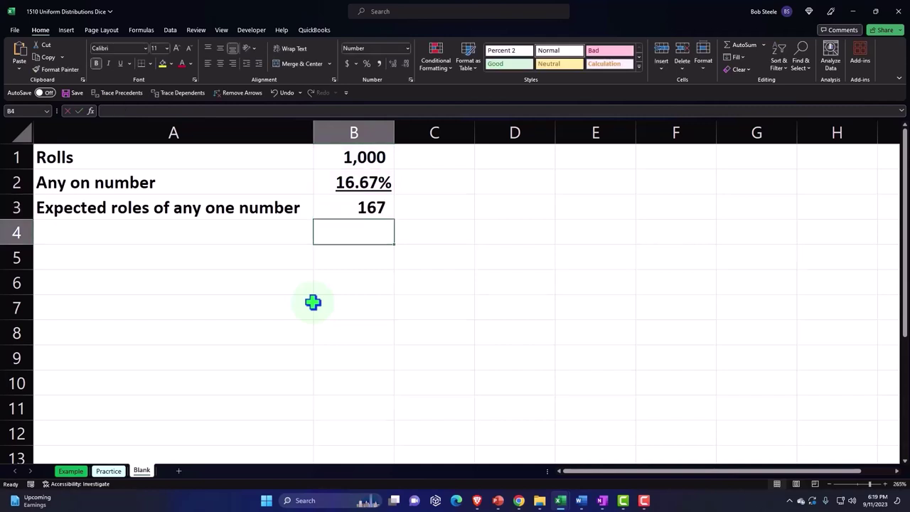
key("Up")
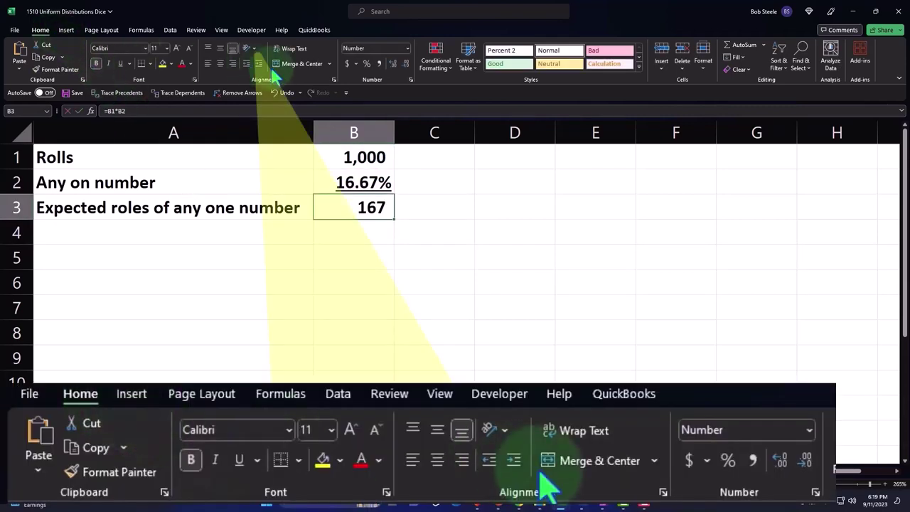
left_click(390, 65)
left_click(390, 66)
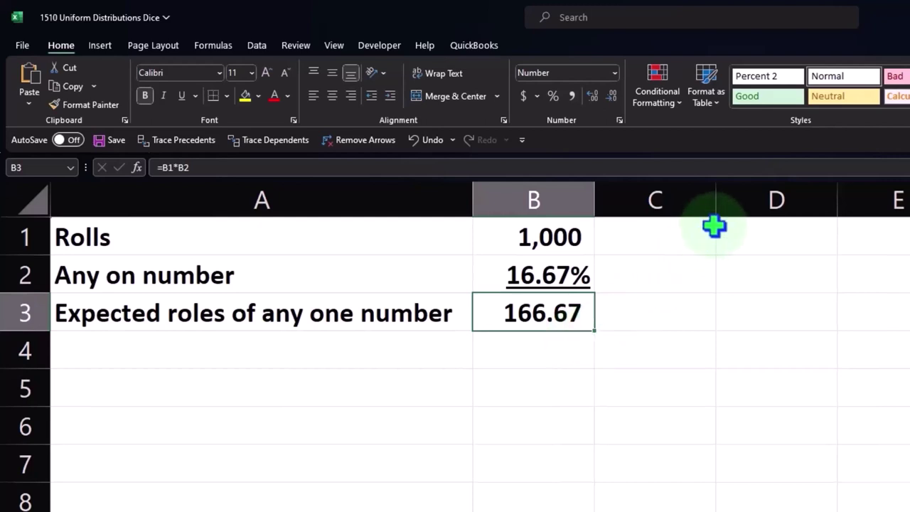
- Narrow column C to a spacer and add headers Dice #s in D1 and Expected Roles in E1
left_click_drag(718, 202, 613, 199)
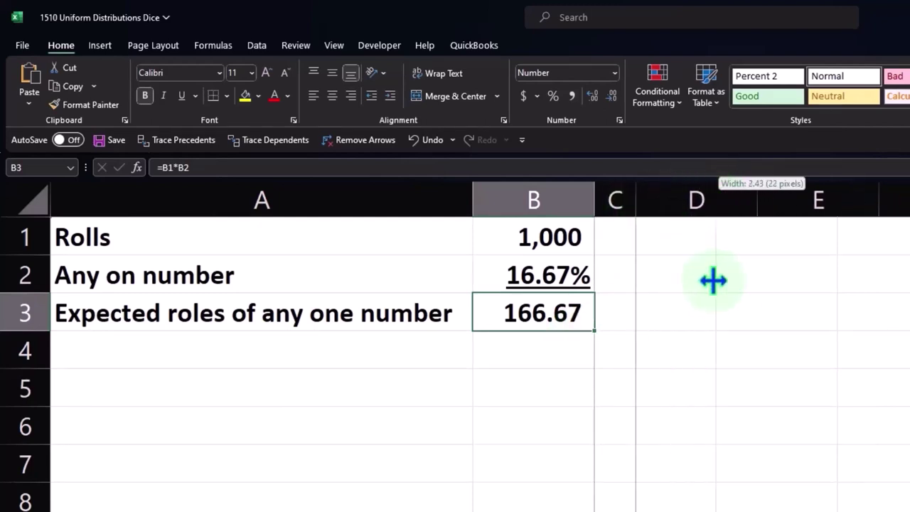
left_click(680, 236)
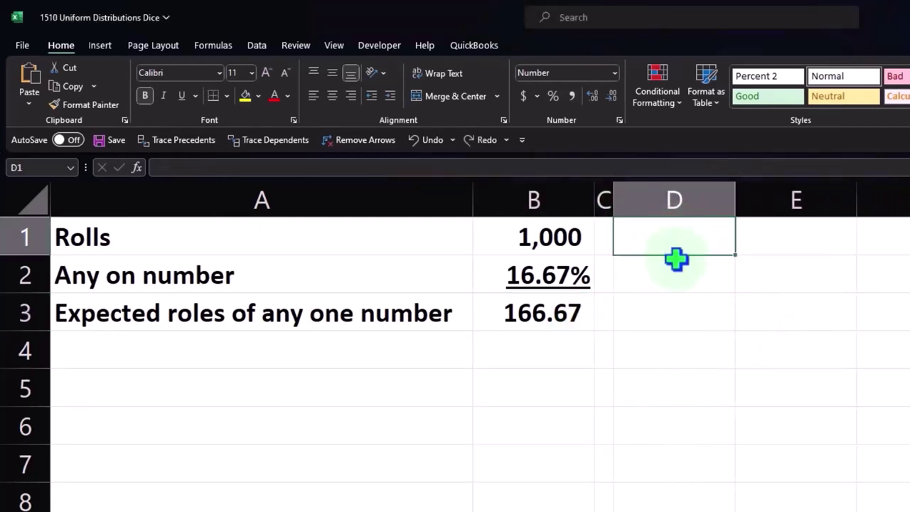
type("Dice")
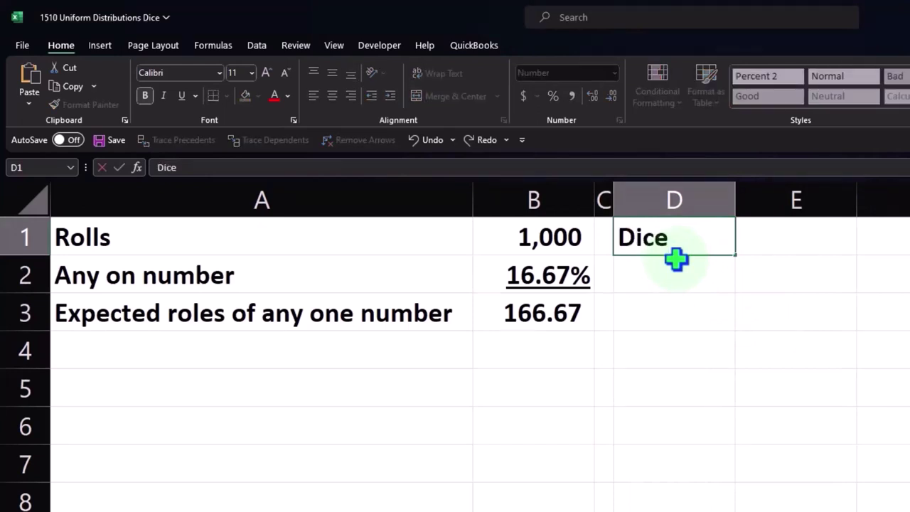
type(" #s")
key("Tab")
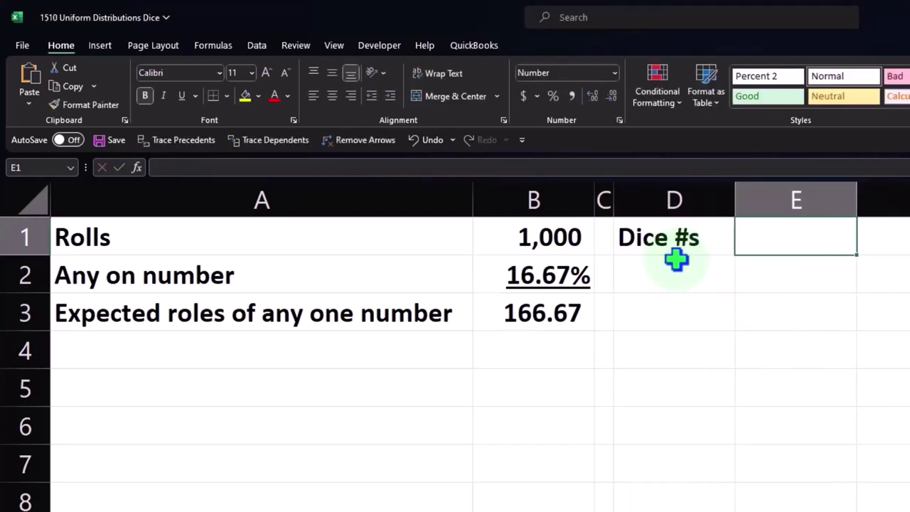
type("Expected")
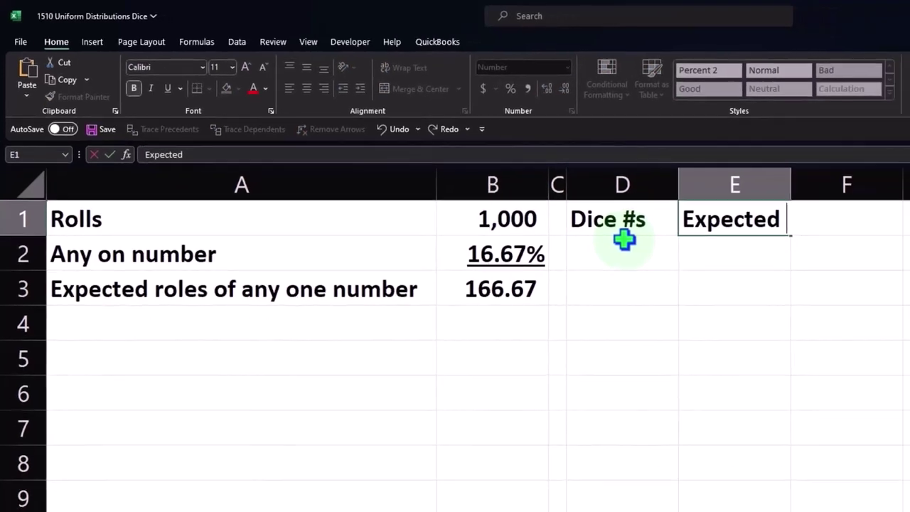
type(" Roles")
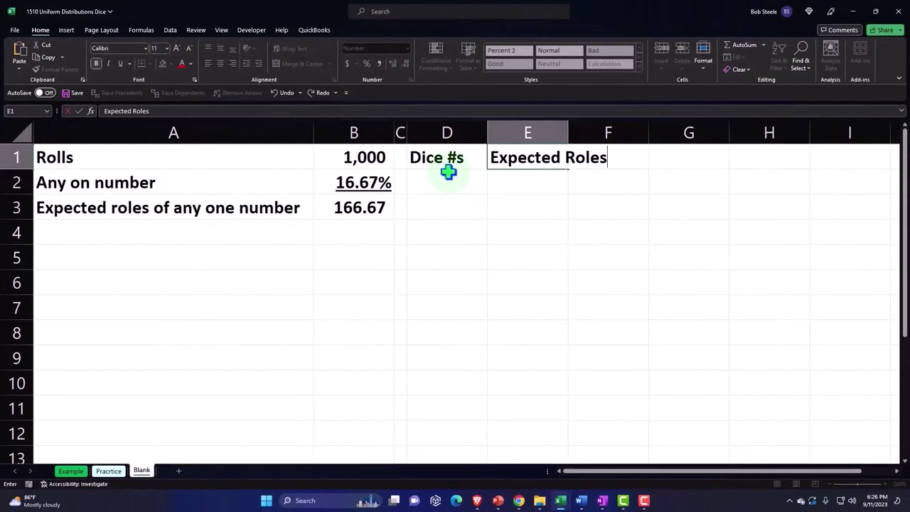
left_click(447, 171)
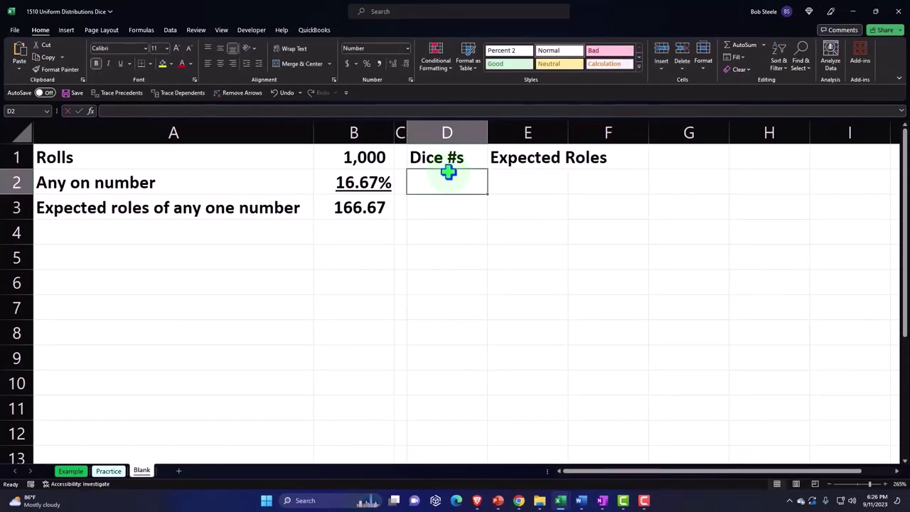
- Give D1:E1 wrapped, centred white text on a black fill
left_click_drag(445, 157, 509, 158)
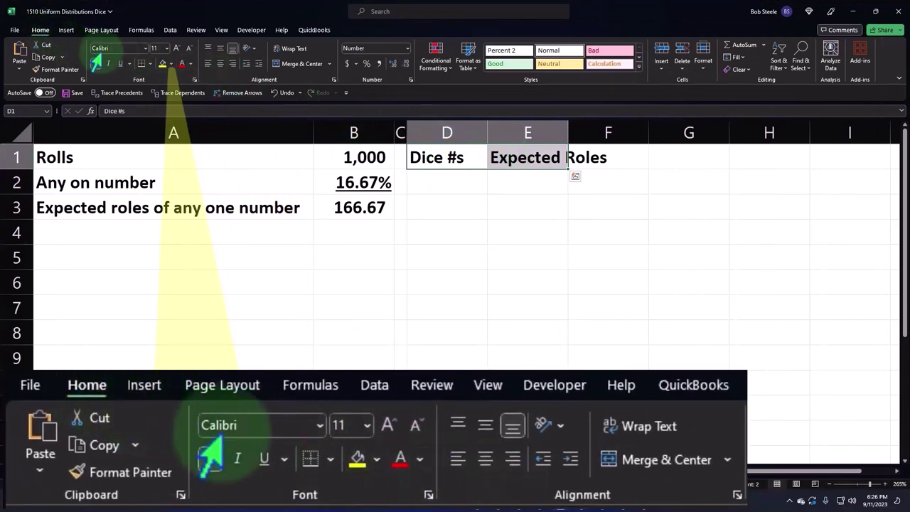
left_click(287, 52)
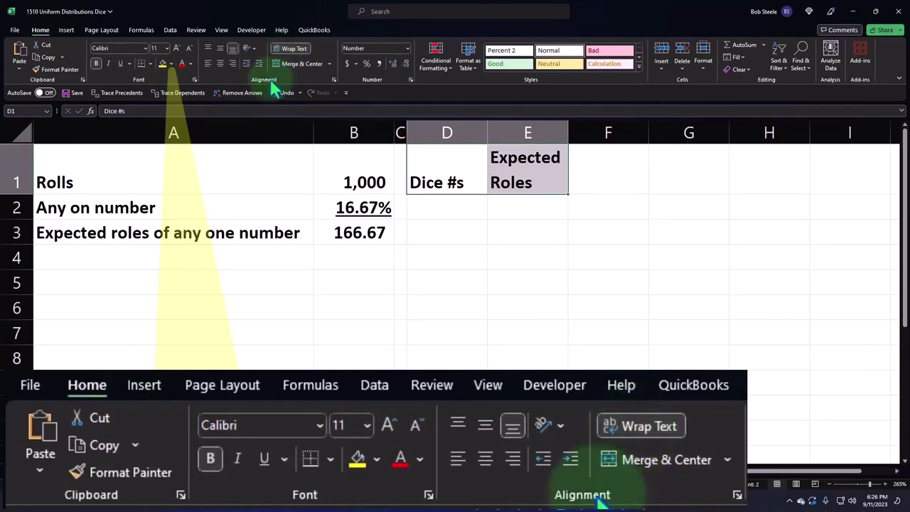
left_click(221, 64)
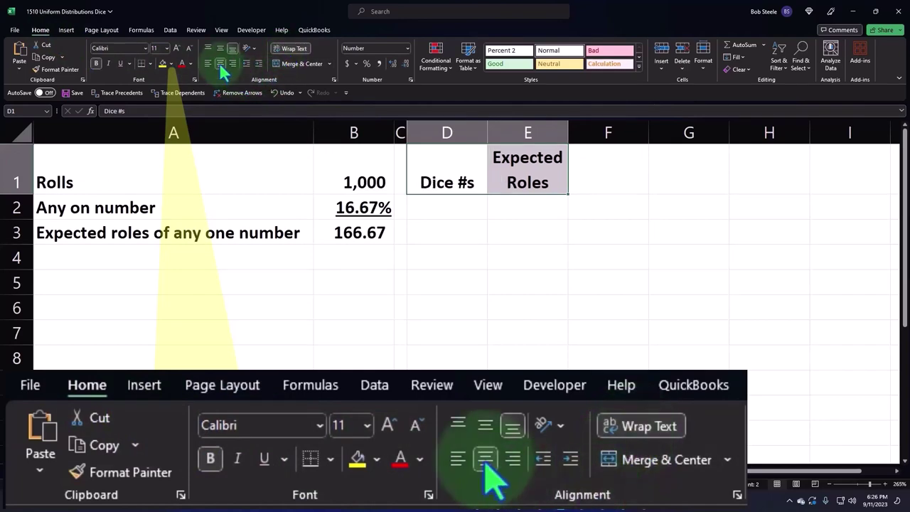
left_click(170, 64)
left_click(172, 91)
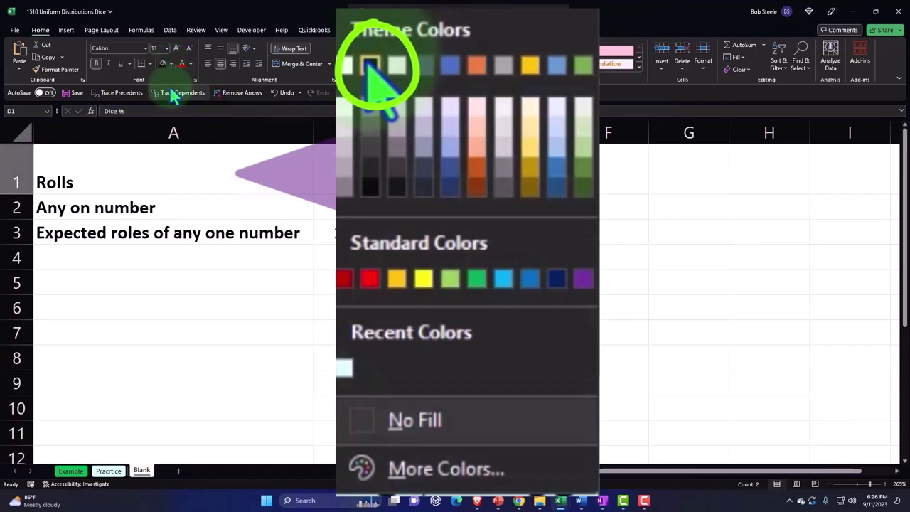
left_click(190, 63)
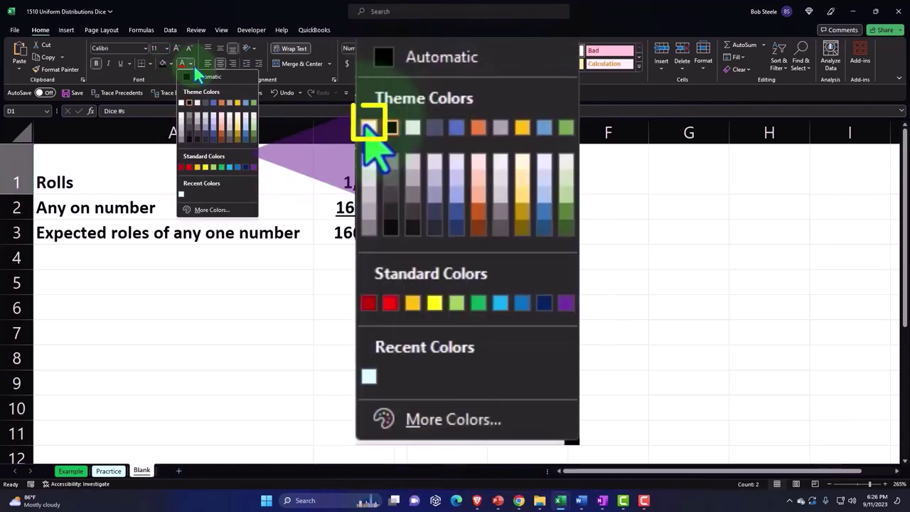
left_click(182, 103)
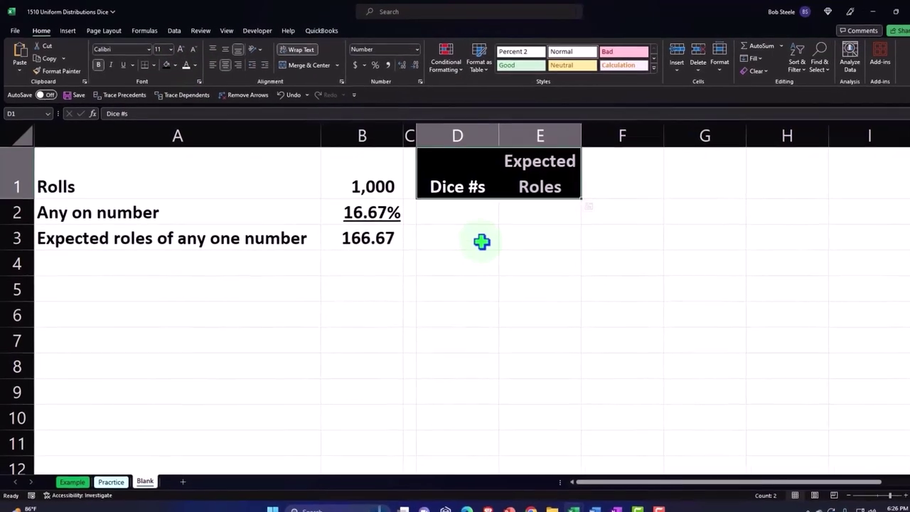
left_click(466, 216)
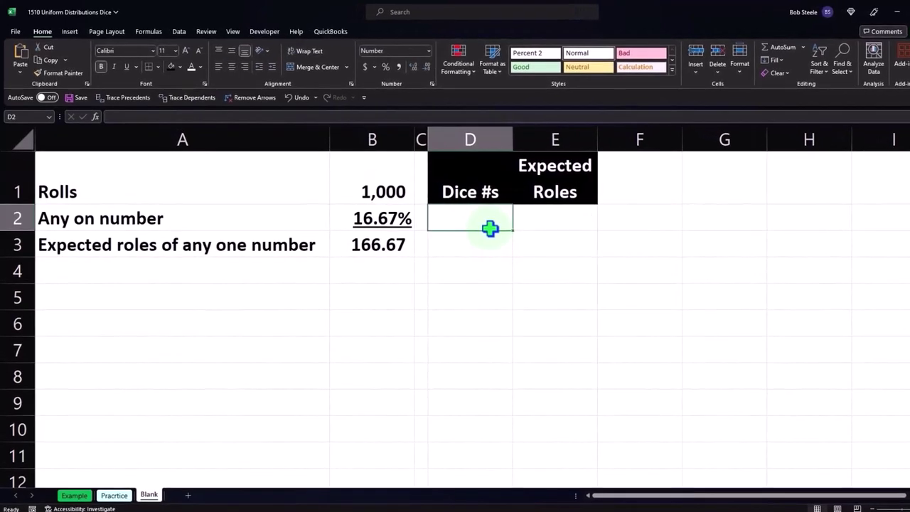
- Enter the dice numbers 1, 2, 3, 4, 5, 6 in D2:D7
type("1")
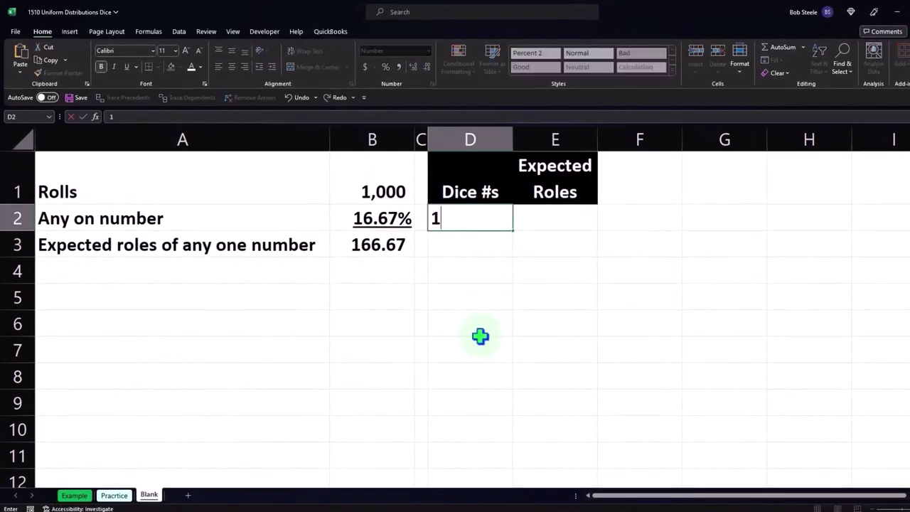
key("Return")
type("2")
key("Return")
type("3")
key("Return")
type("4")
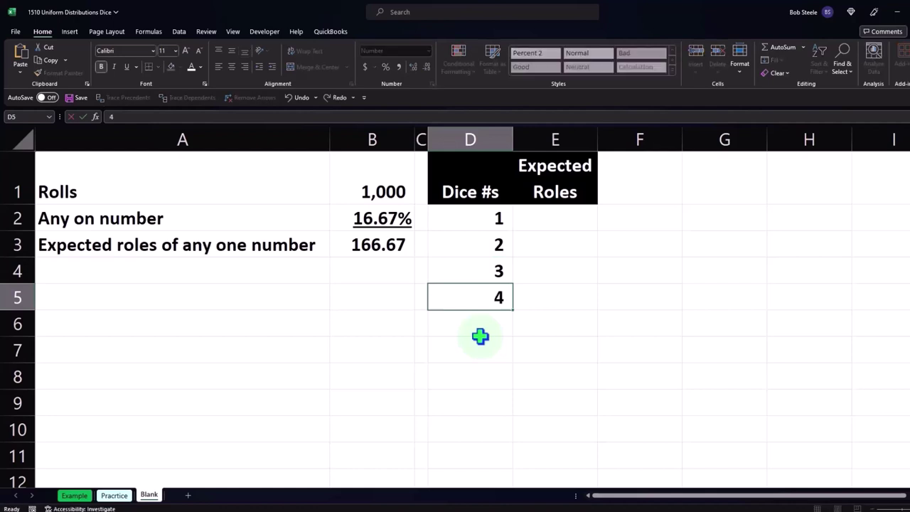
key("Return")
type("5")
key("Return")
type("6")
key("Return")
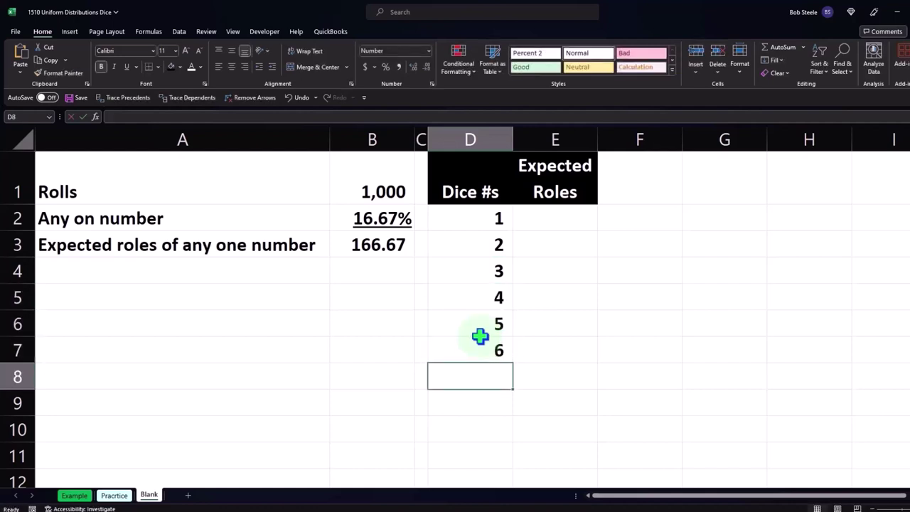
key("Right")
key("Up")
key("Up")
key("Up")
key("Up")
key("Up")
key("Up")
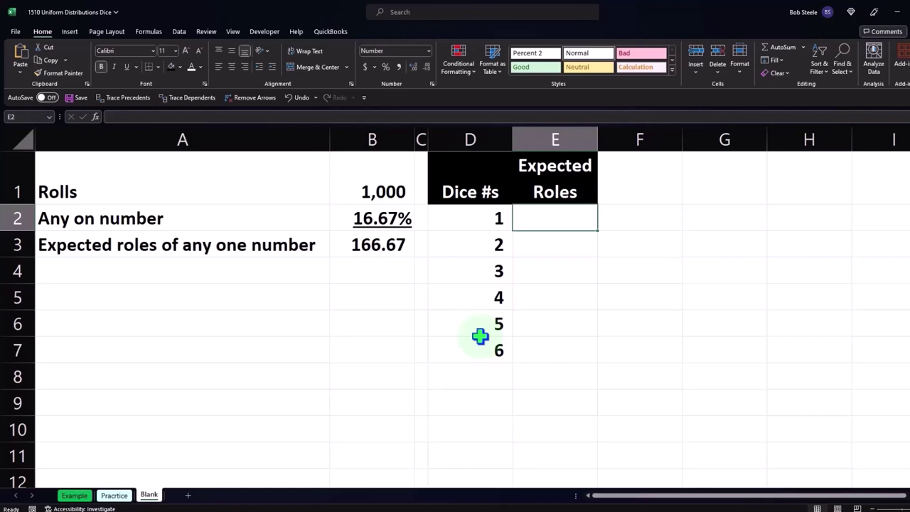
- Enter =$B$3 in E2 and fill it down through E7, each showing 167
key("Left")
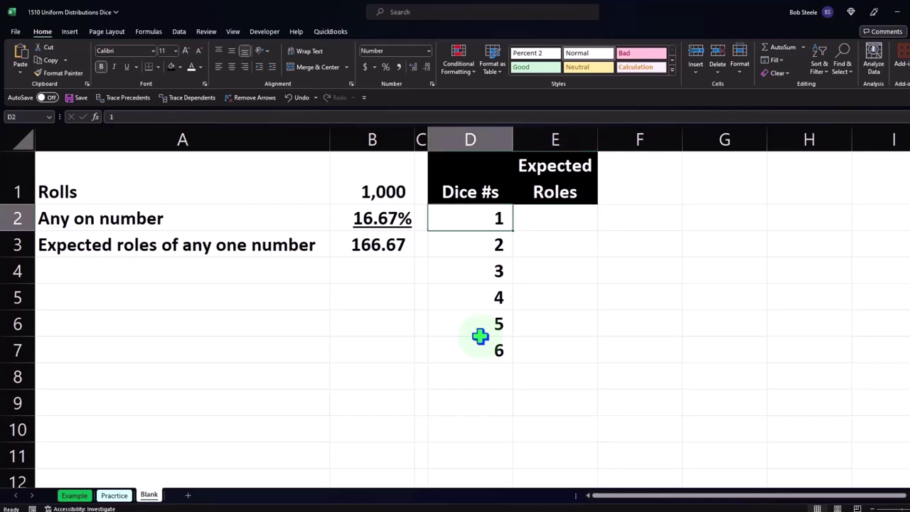
key("Left")
key("Left")
key("Down")
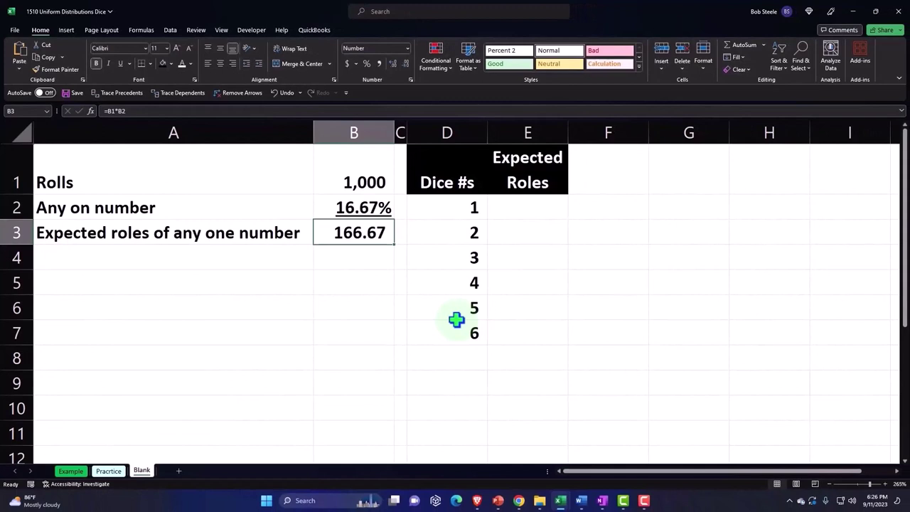
key("Right")
key("Right")
key("Right")
key("Up")
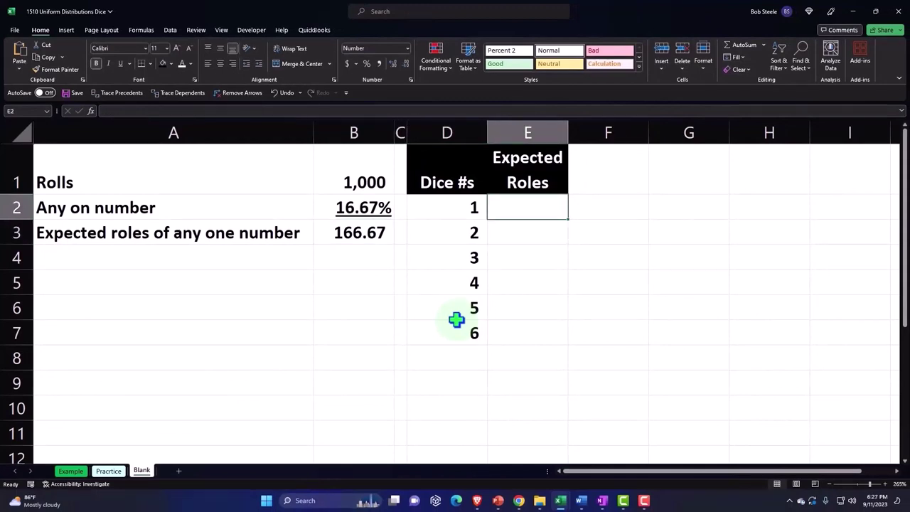
type("=")
key("Left")
key("Left")
key("Left")
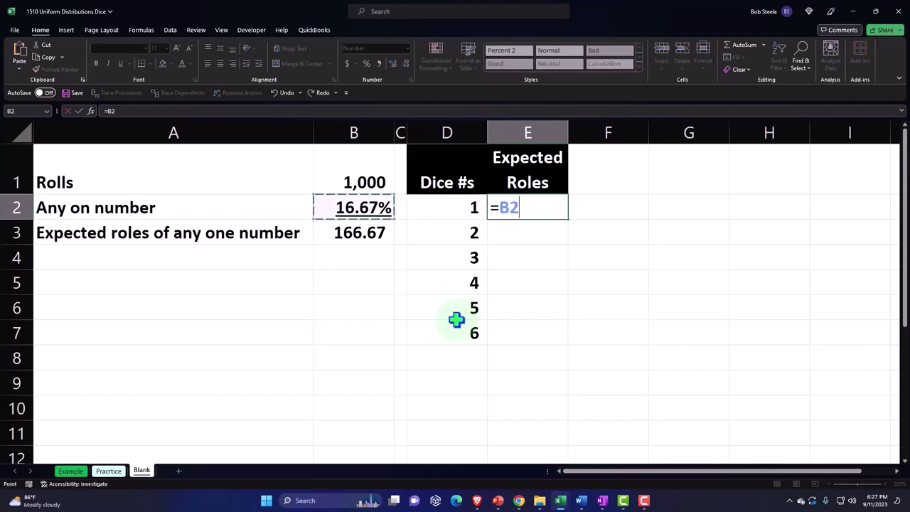
key("Down")
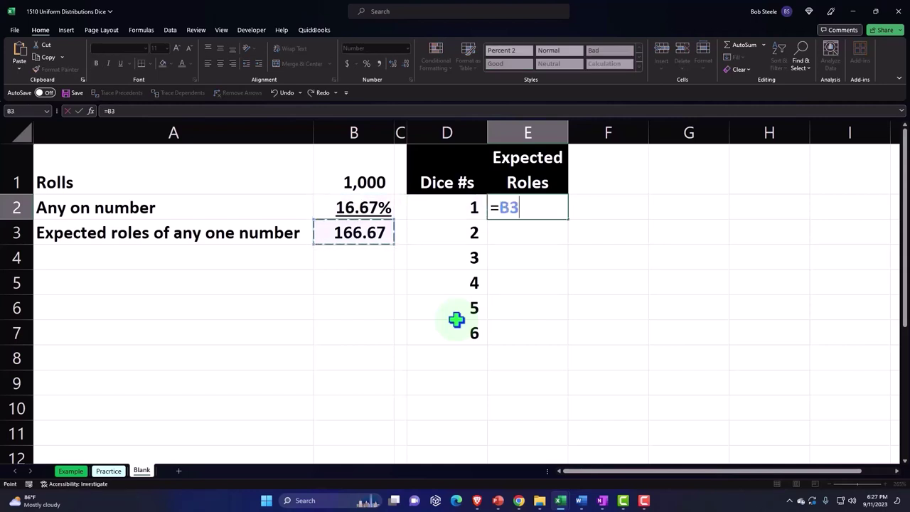
key("F4")
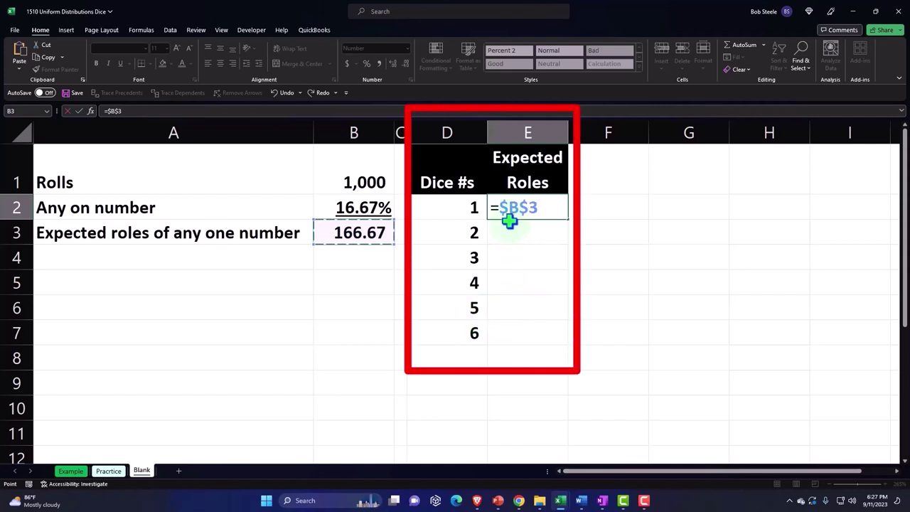
key("Return")
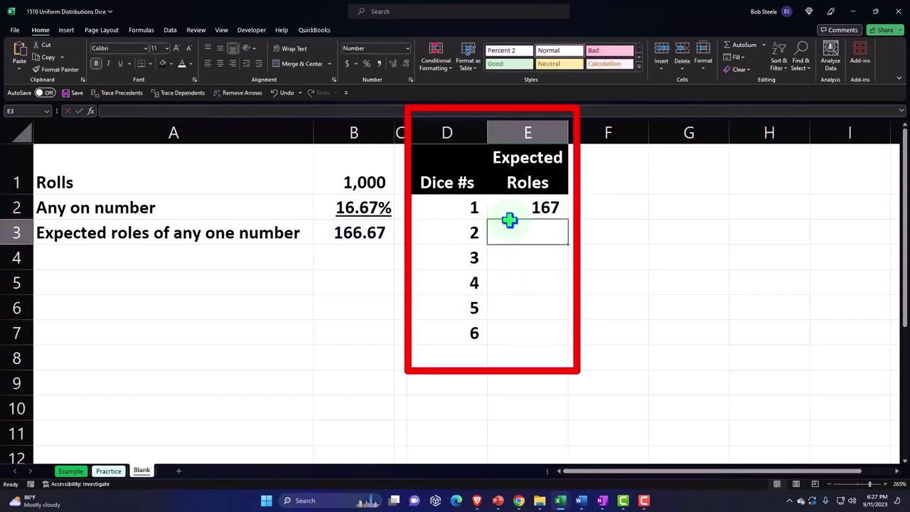
left_click(526, 215)
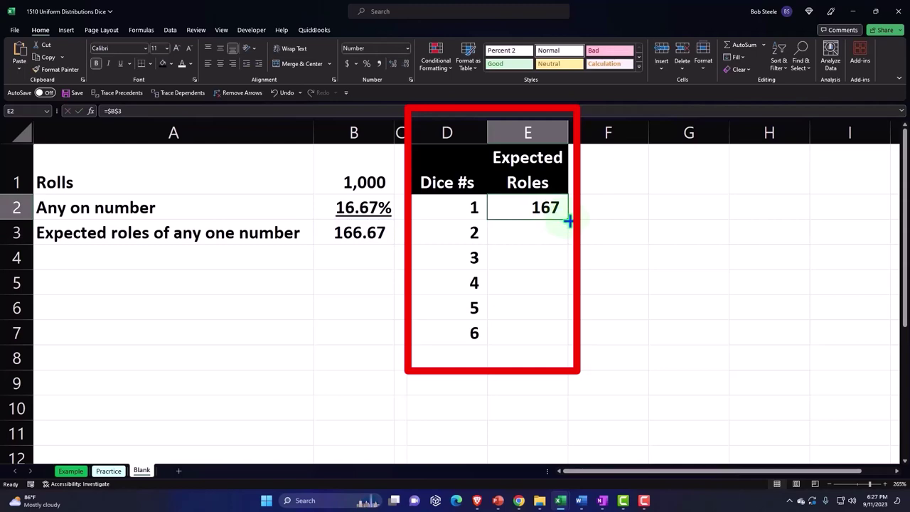
left_click_drag(569, 221, 566, 341)
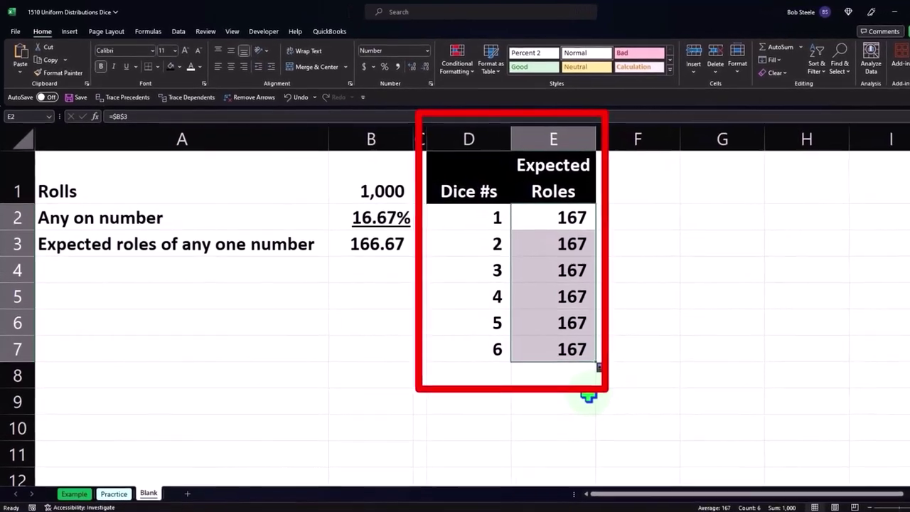
- Label D8 as Total
left_click(475, 376)
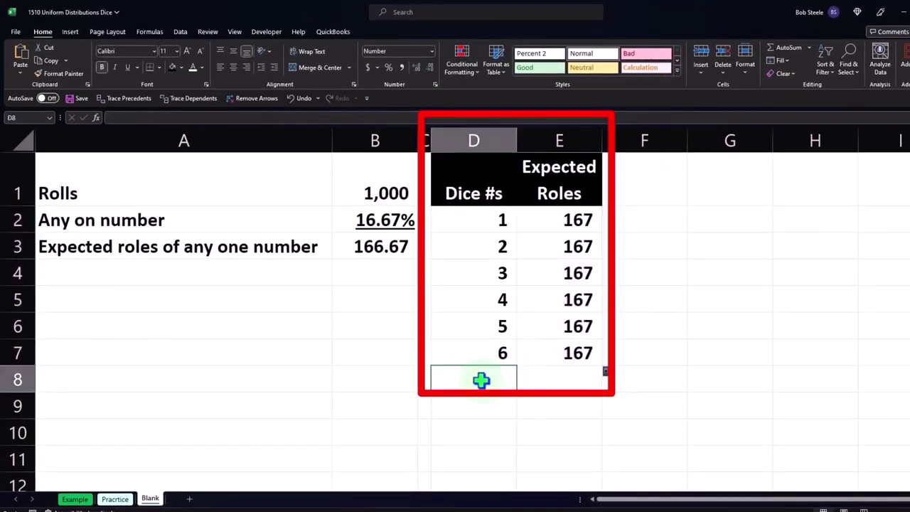
type("Total")
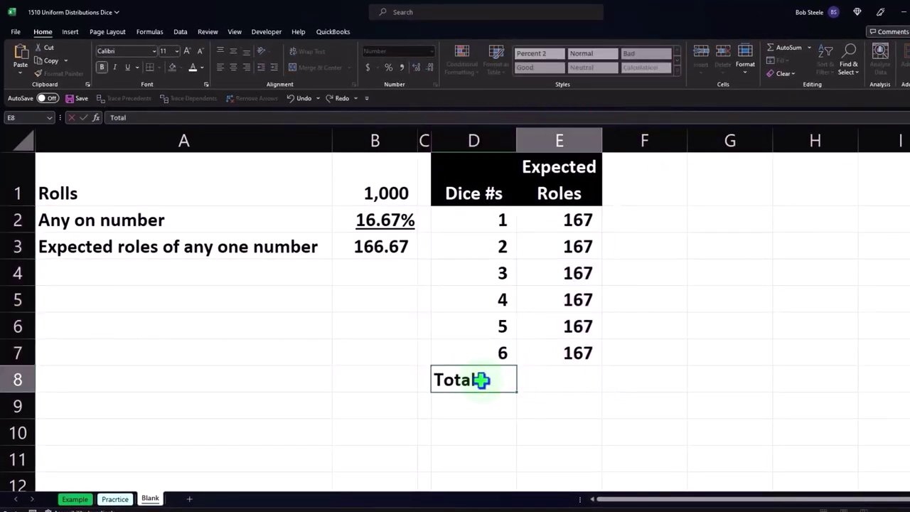
key("Tab")
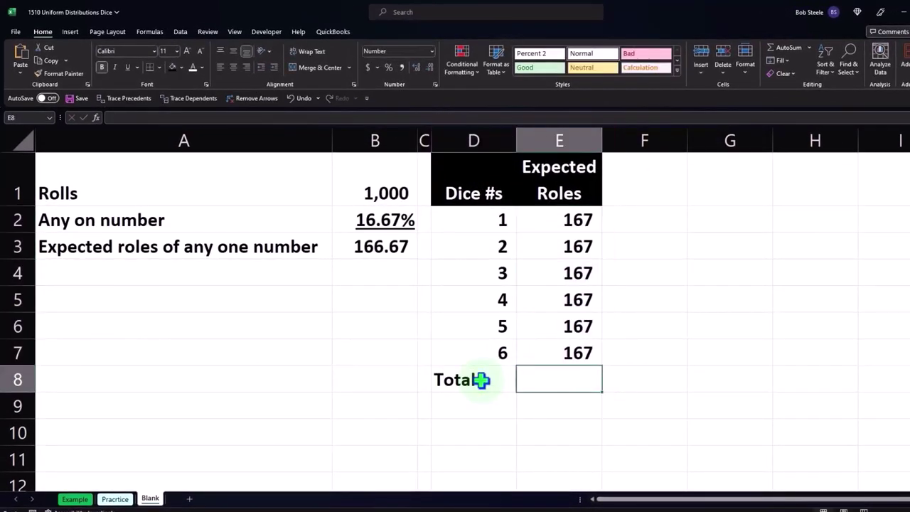
- AutoSum E2:E7 into E8, giving a total of 1,000
type("=s")
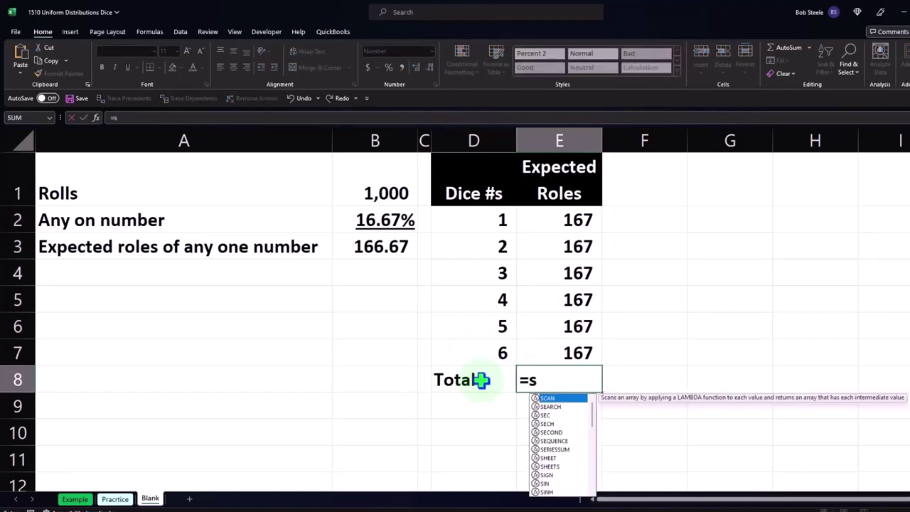
key("Escape")
key("Escape")
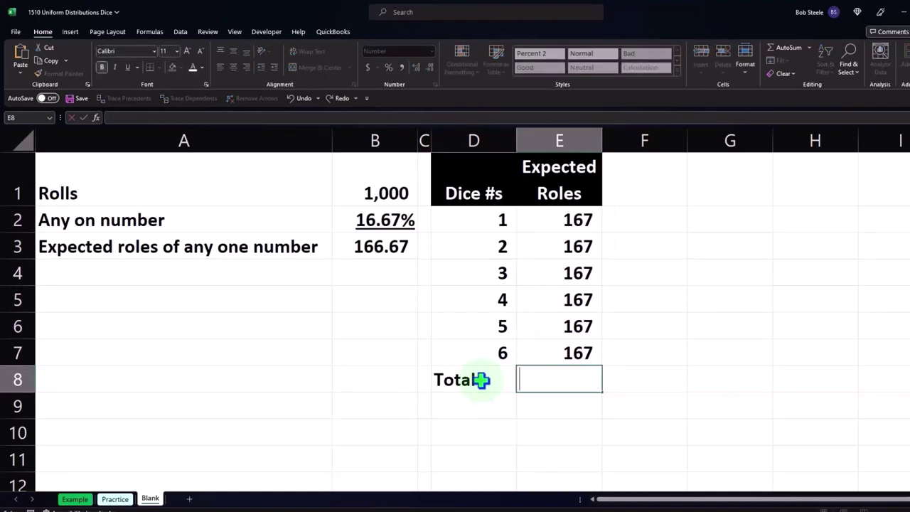
key("F2")
key("Escape")
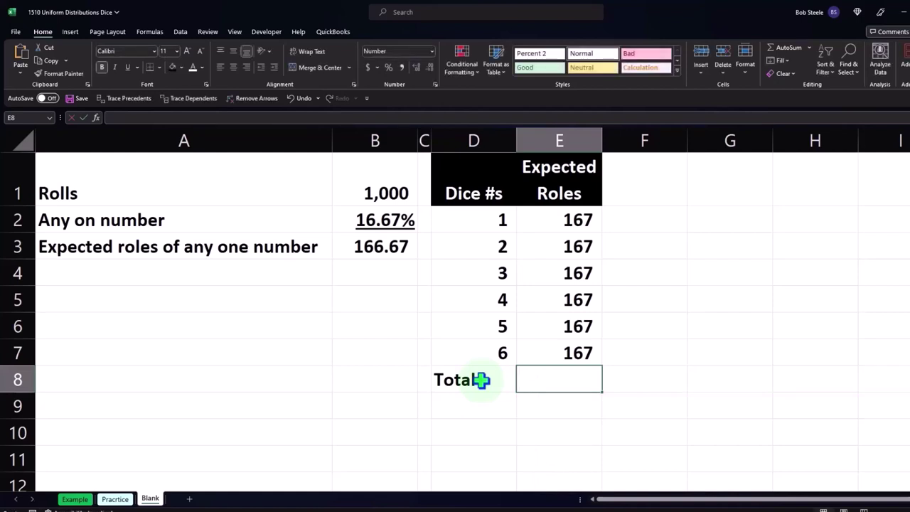
left_click(512, 411)
left_click(531, 380)
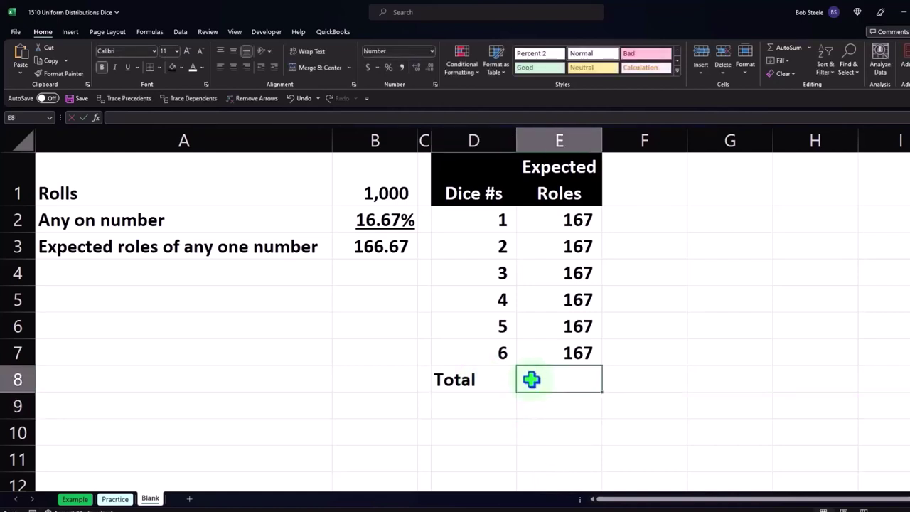
key("alt+equal")
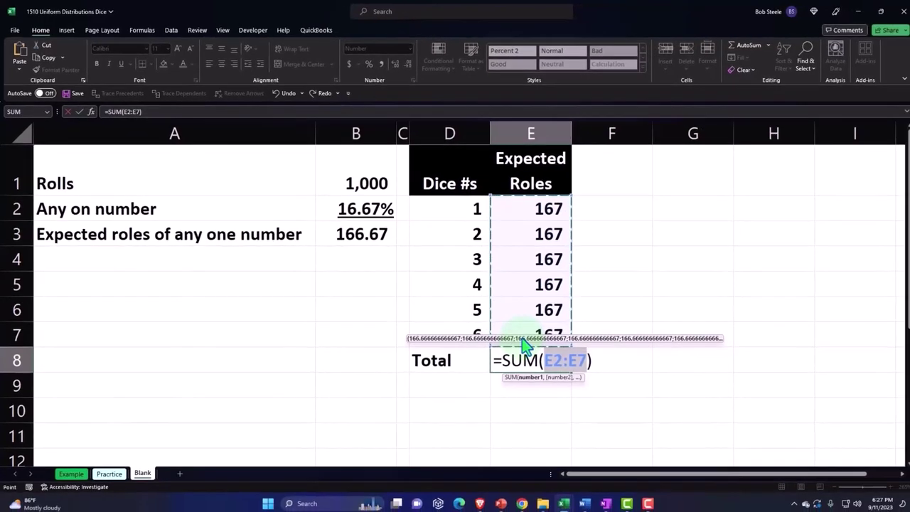
key("Return")
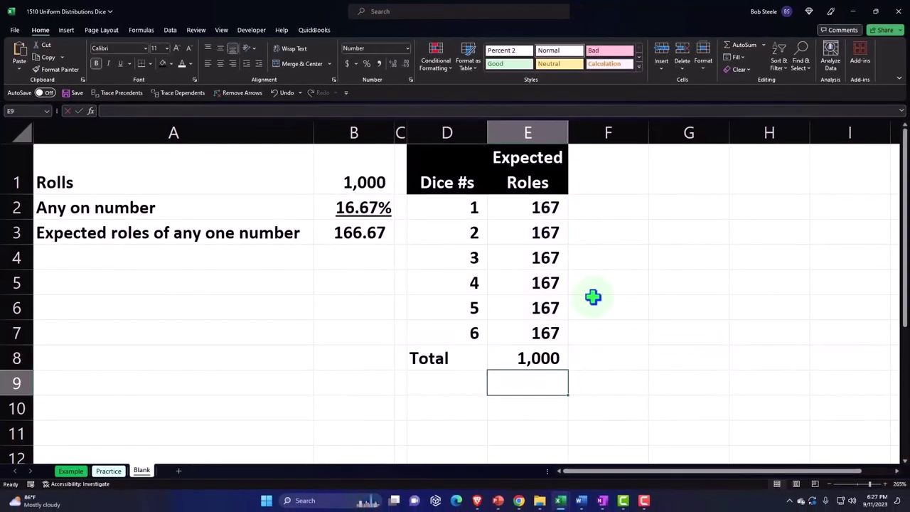
left_click(545, 324)
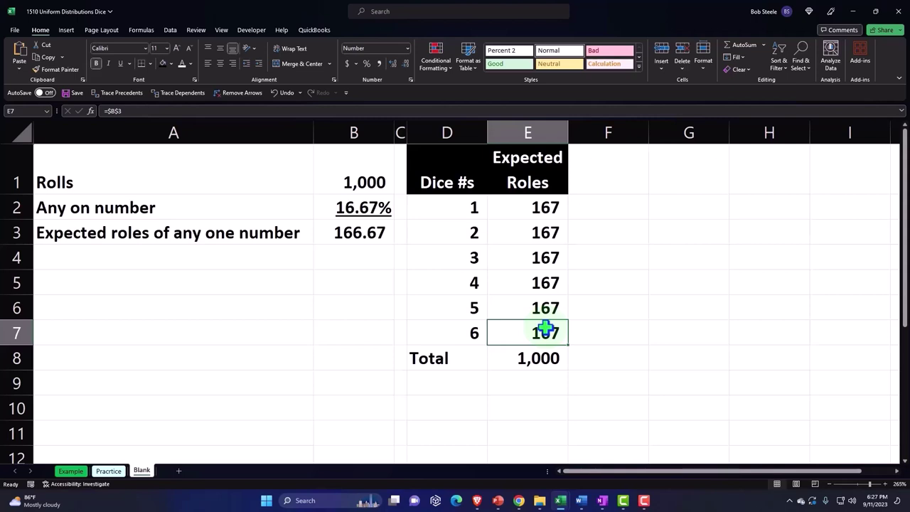
- Underline the 167 in E7 and give the dice table D2:E8 a light cyan fill
left_click(121, 64)
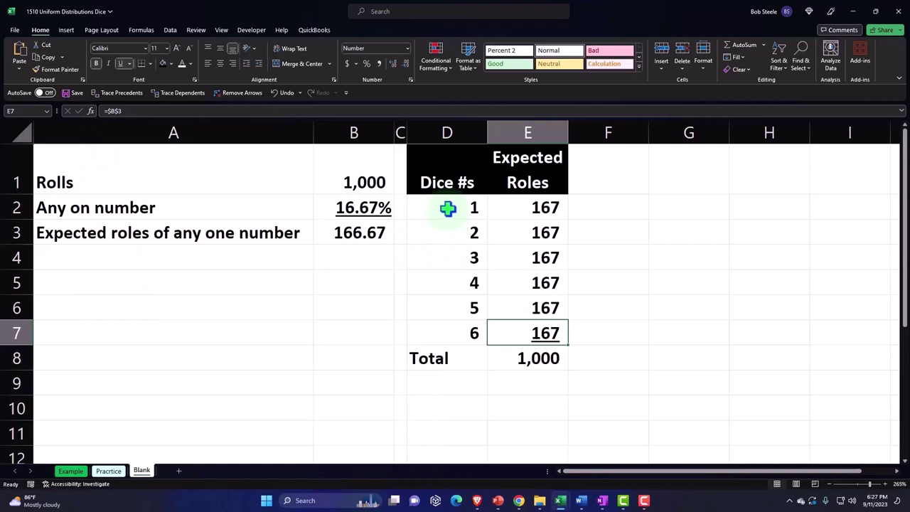
left_click_drag(447, 208, 515, 355)
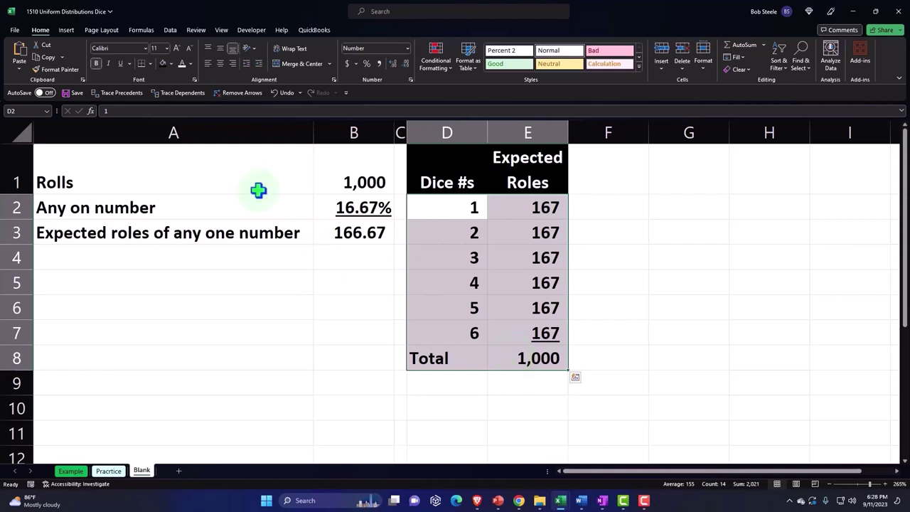
left_click(170, 63)
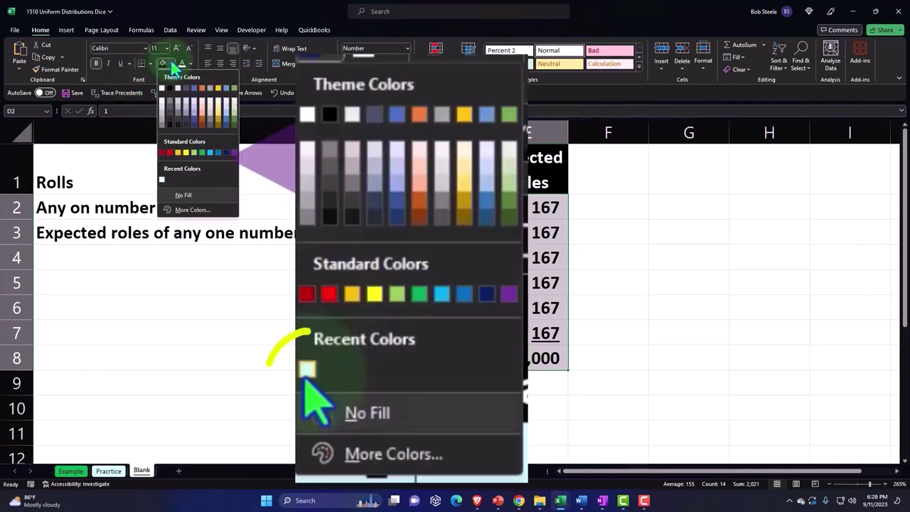
left_click(191, 211)
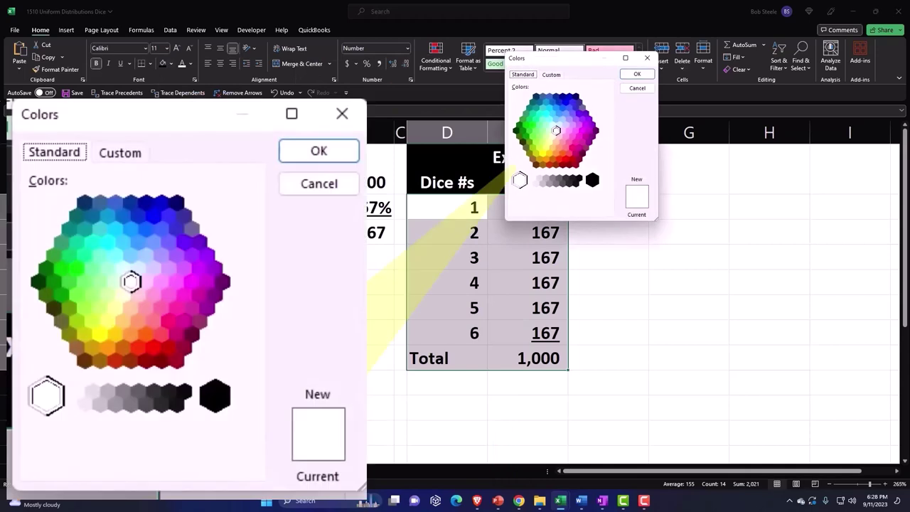
left_click(552, 127)
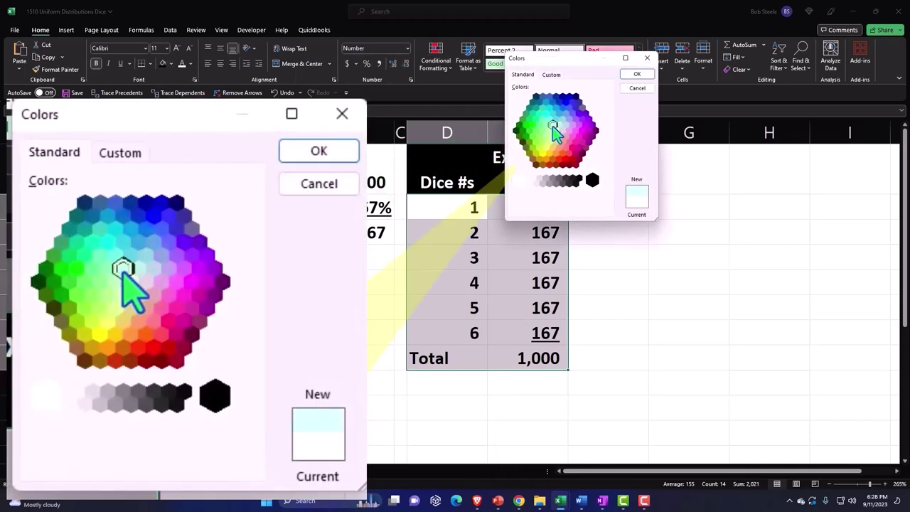
left_click(634, 74)
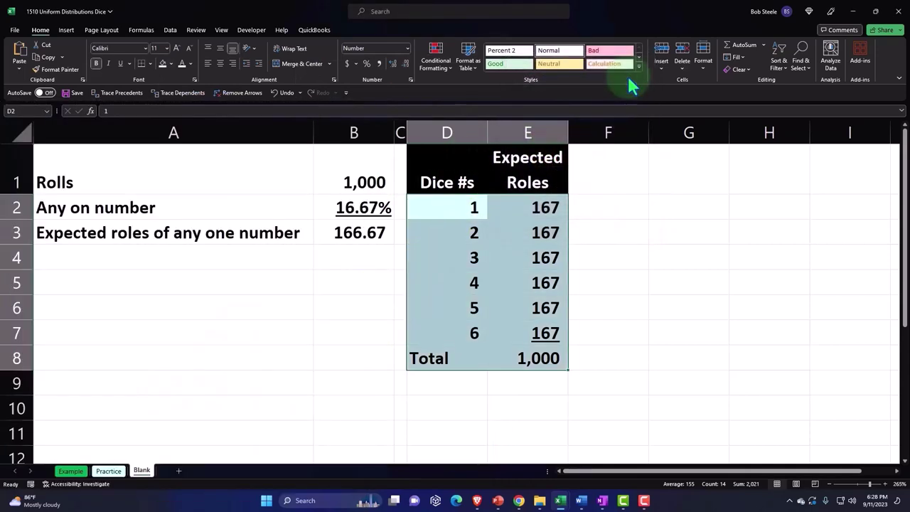
- Put all borders on the dice table cells and narrow column D
left_click(148, 64)
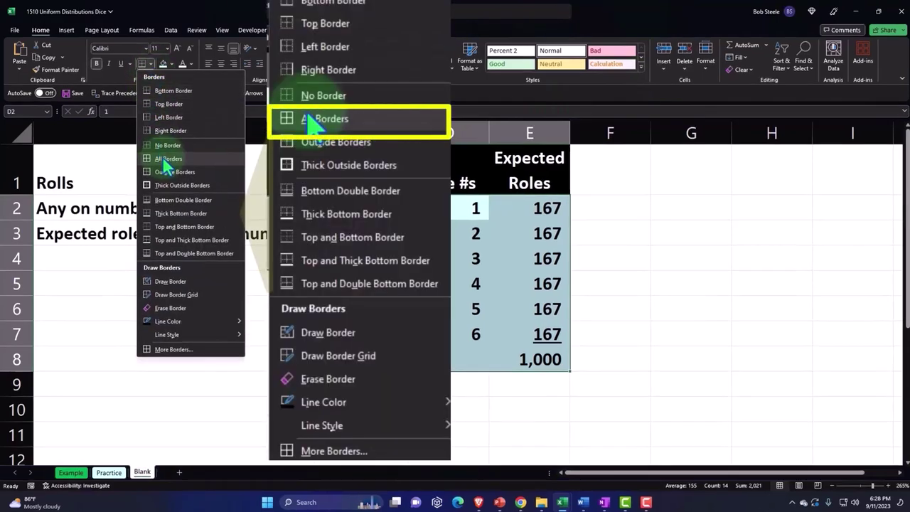
left_click(168, 158)
left_click(334, 362)
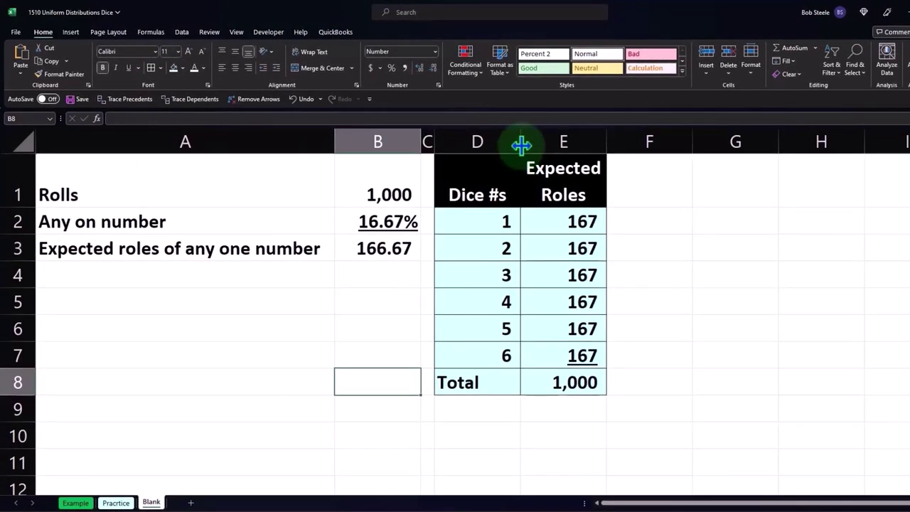
left_click_drag(521, 145, 497, 143)
- Give the inputs block A1:B3 the light blue fill
left_click_drag(149, 189, 361, 244)
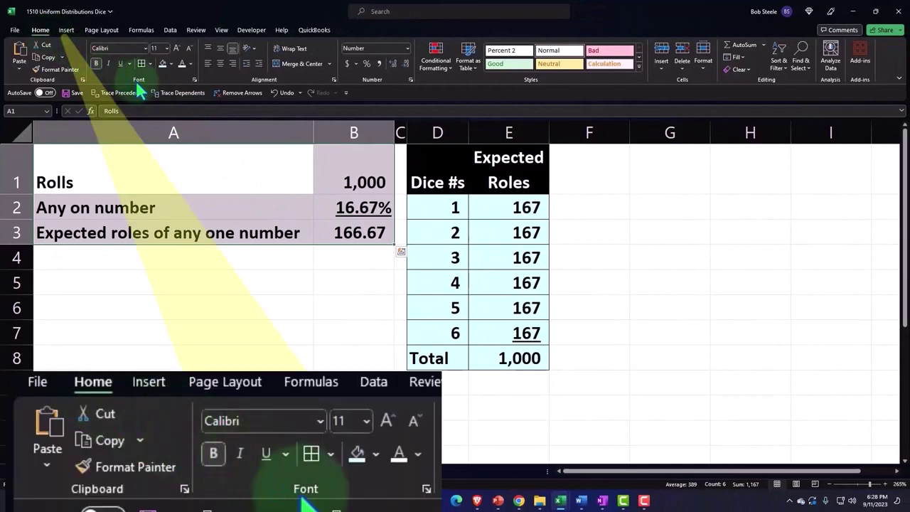
left_click(163, 65)
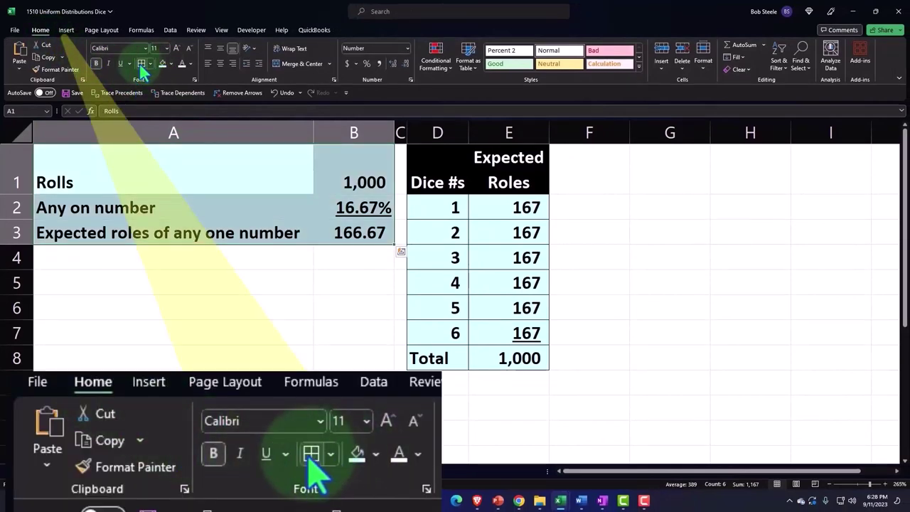
left_click(249, 291)
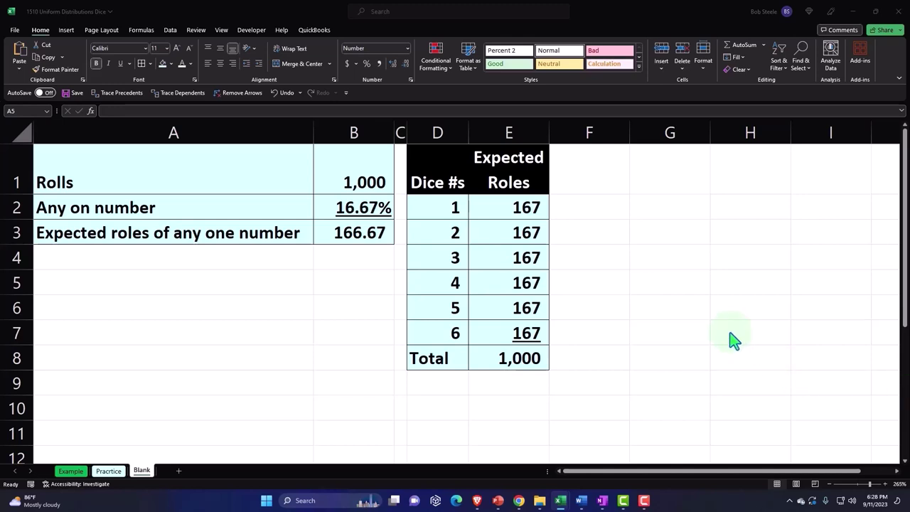
- Insert a clustered column chart of the dice table D1:E7
left_click(433, 154)
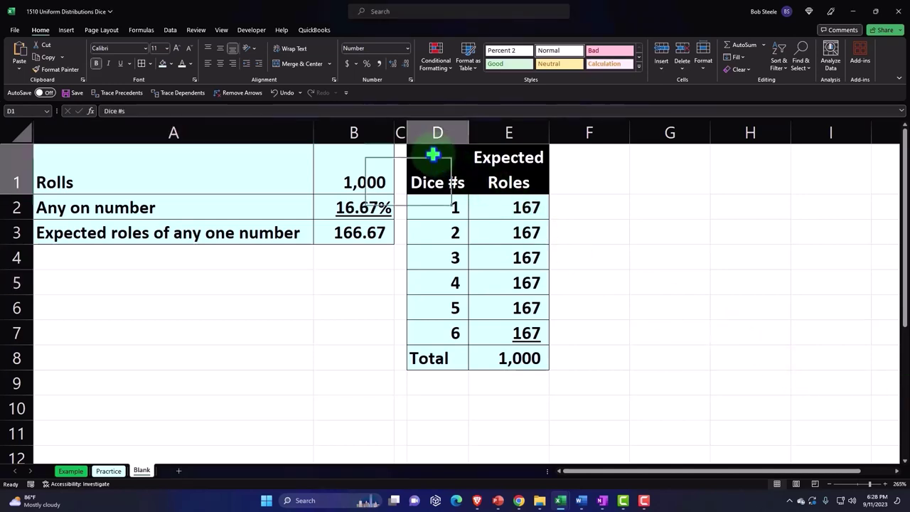
left_click_drag(433, 154, 507, 324)
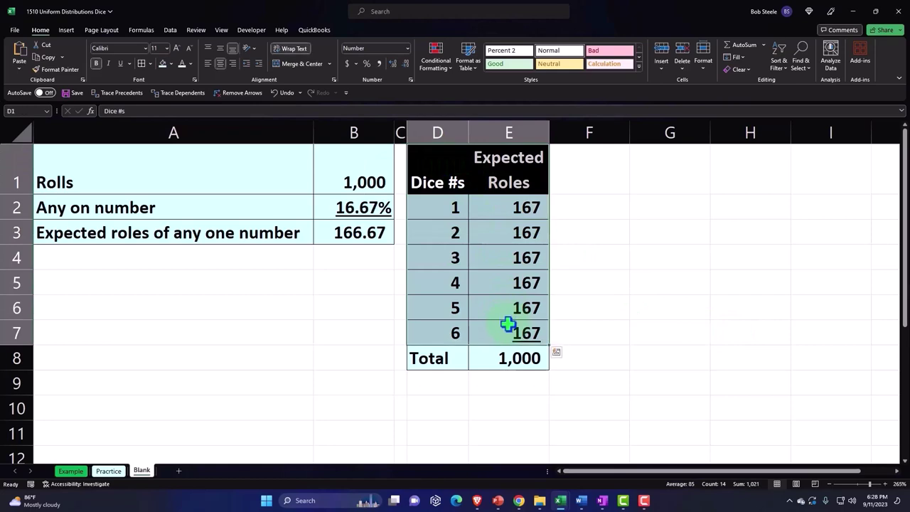
left_click(66, 32)
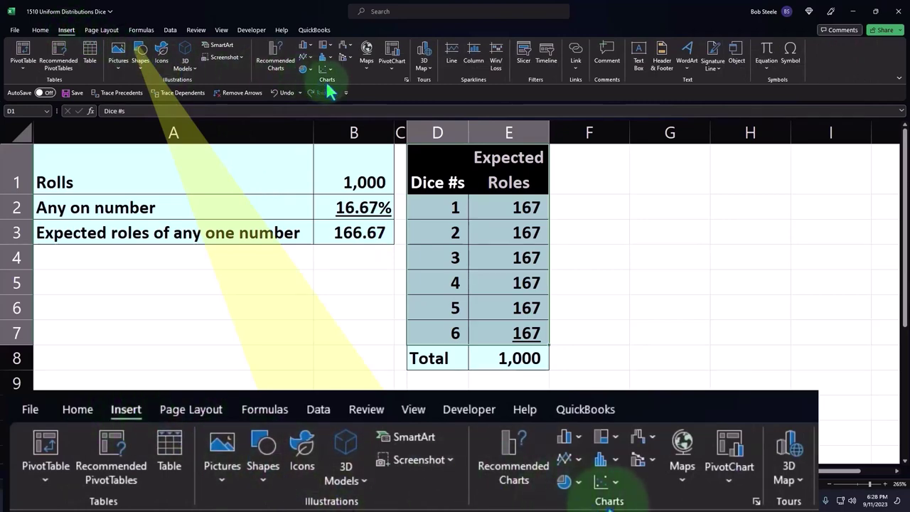
left_click(306, 45)
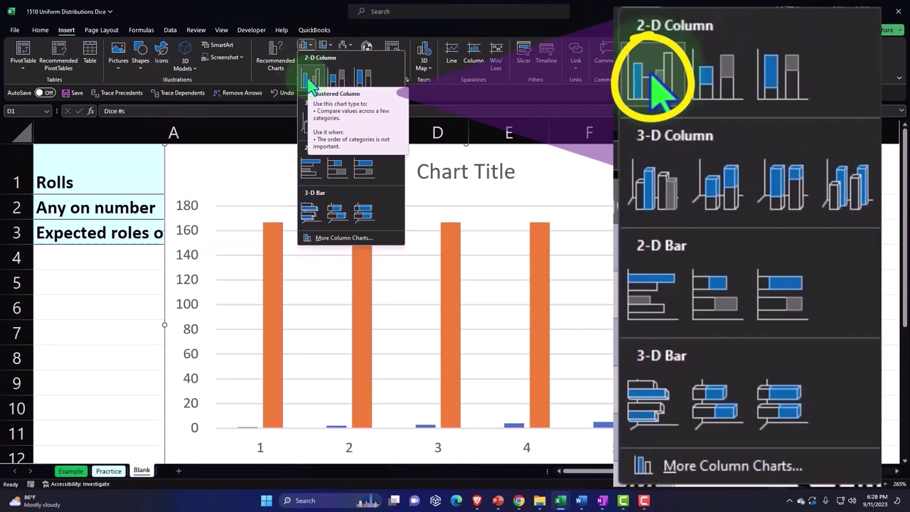
left_click(310, 83)
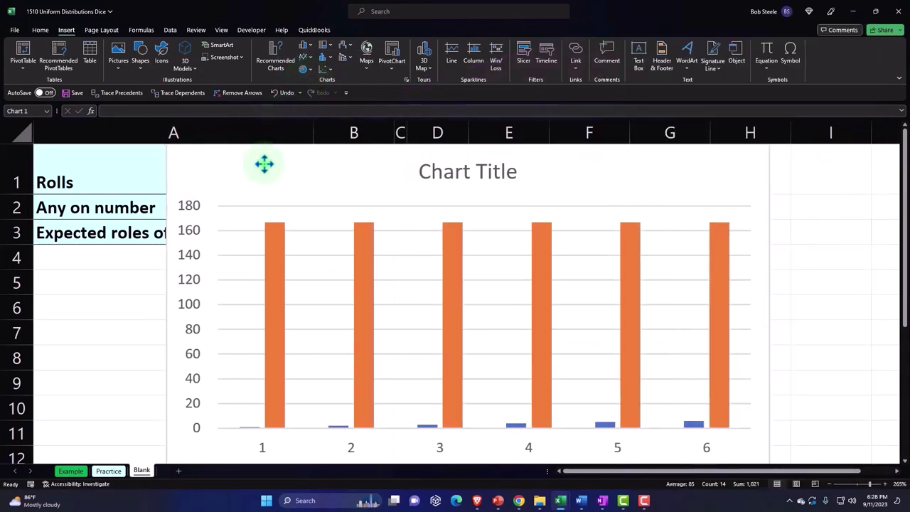
- Move the chart to the right of the table and resize it from its corner
left_click_drag(264, 163, 614, 165)
left_click_drag(599, 470, 745, 497)
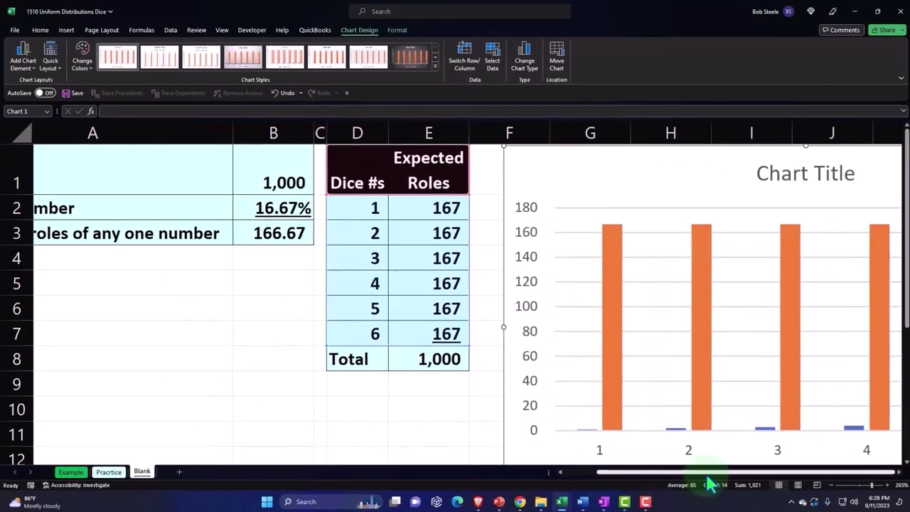
scroll(676, 433, "down", 1)
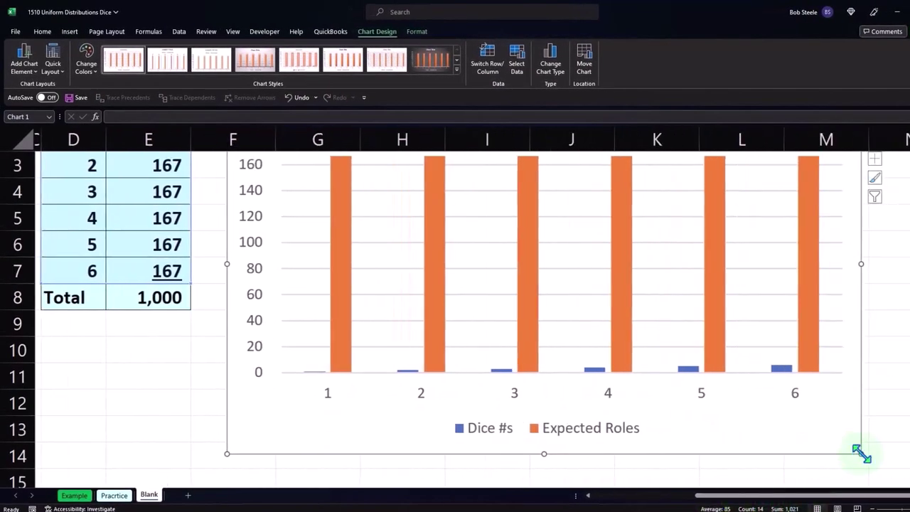
left_click_drag(860, 454, 742, 370)
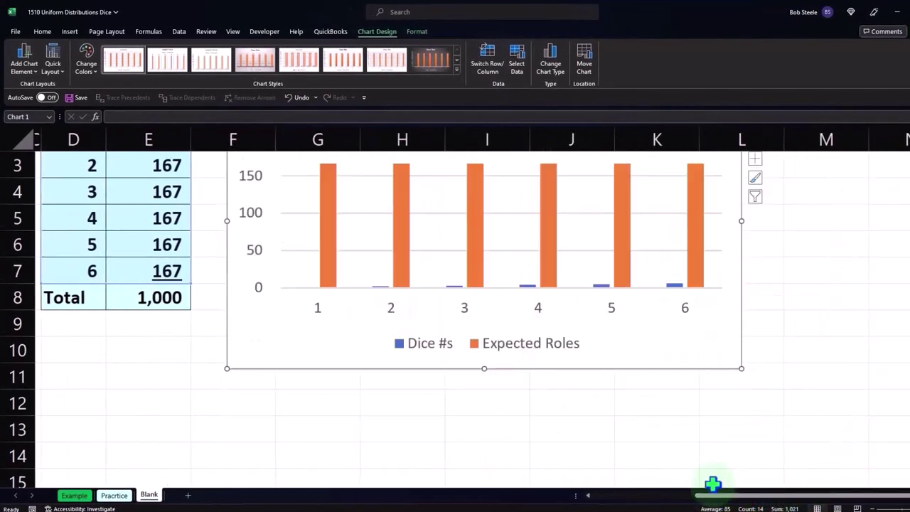
left_click_drag(766, 502, 747, 502)
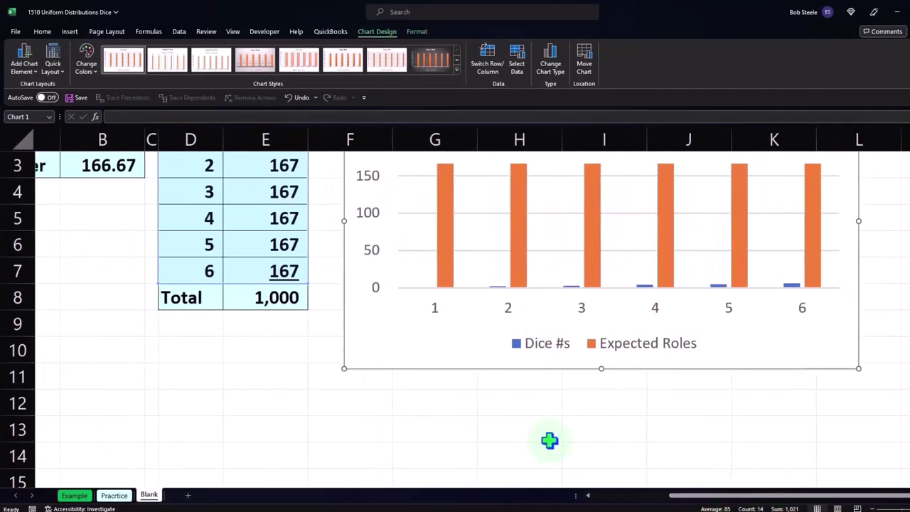
scroll(548, 440, "up", 1)
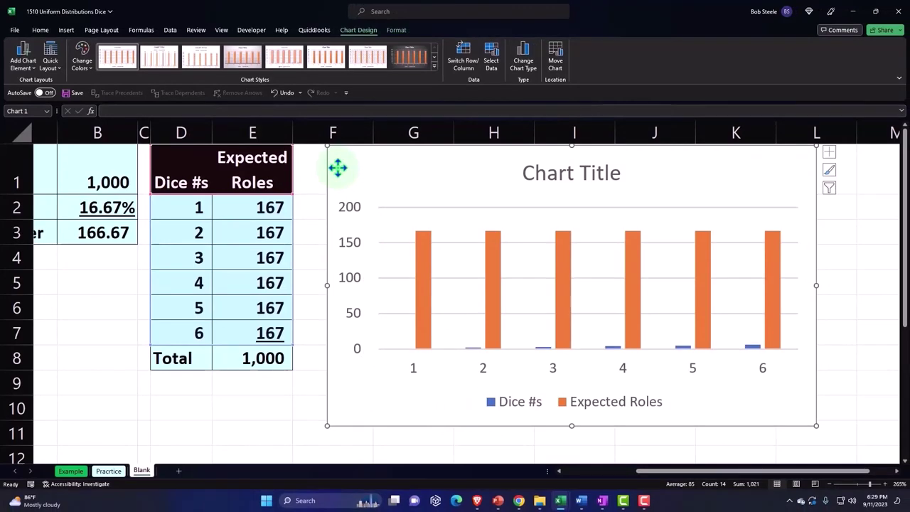
- In Select Data, remove the Dice #s series so only Expected Roles is plotted
left_click(491, 60)
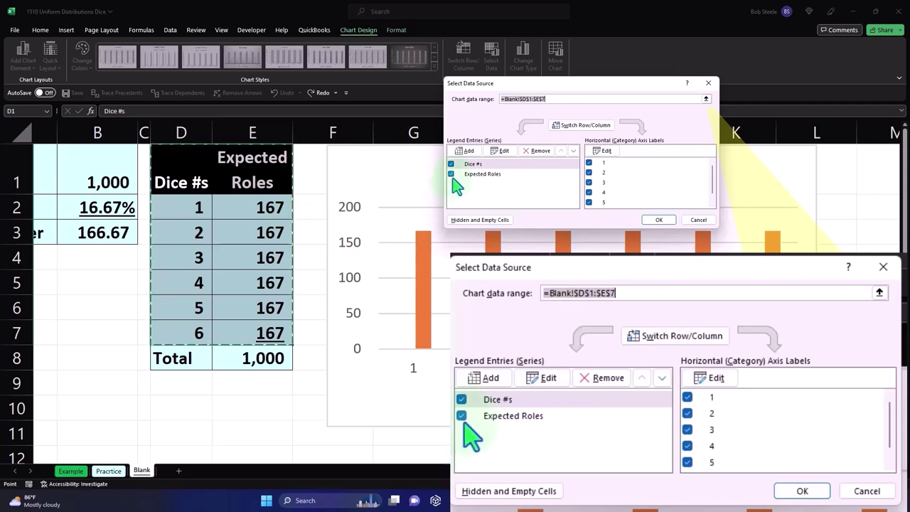
left_click(461, 399)
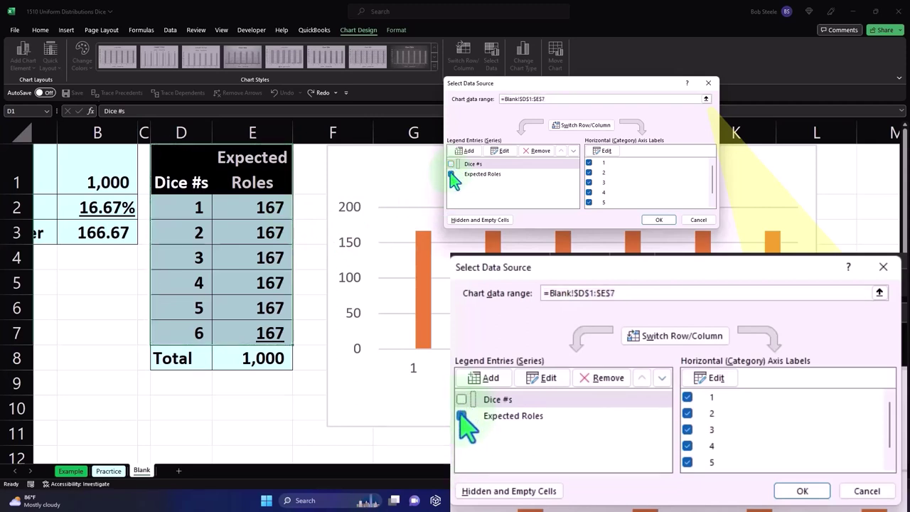
left_click(461, 416)
left_click(462, 400)
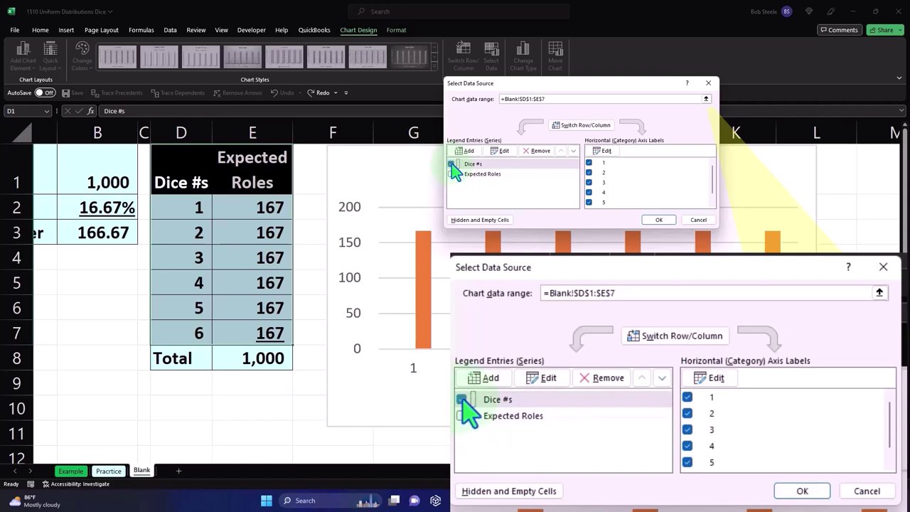
left_click(605, 379)
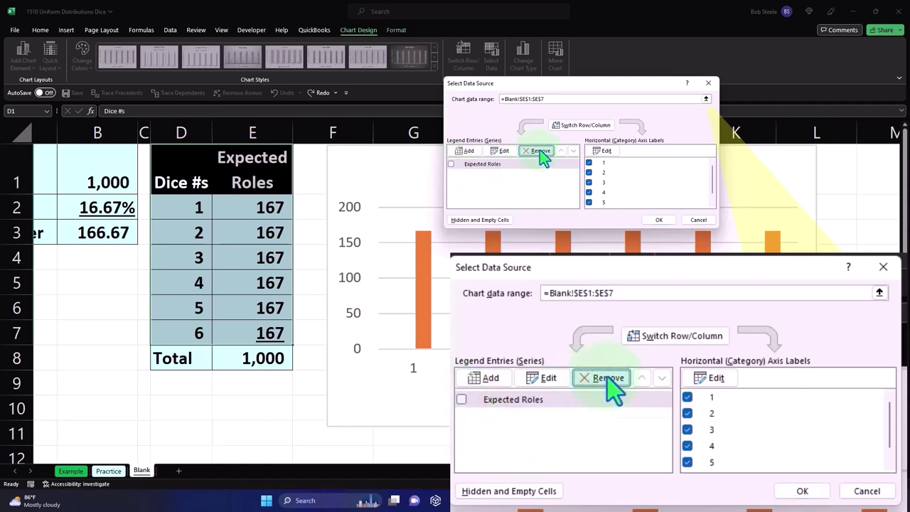
left_click(461, 401)
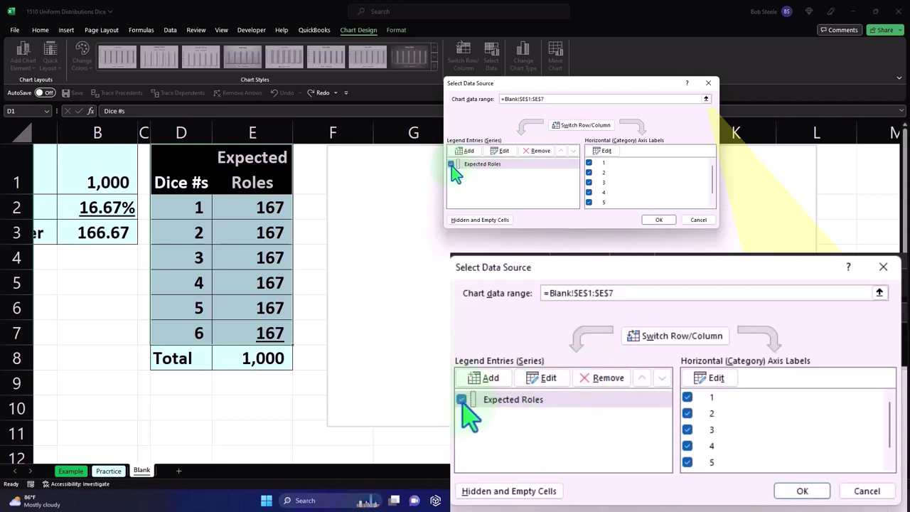
- Set the horizontal axis labels to D2:D7 and apply the chart data
left_click(604, 151)
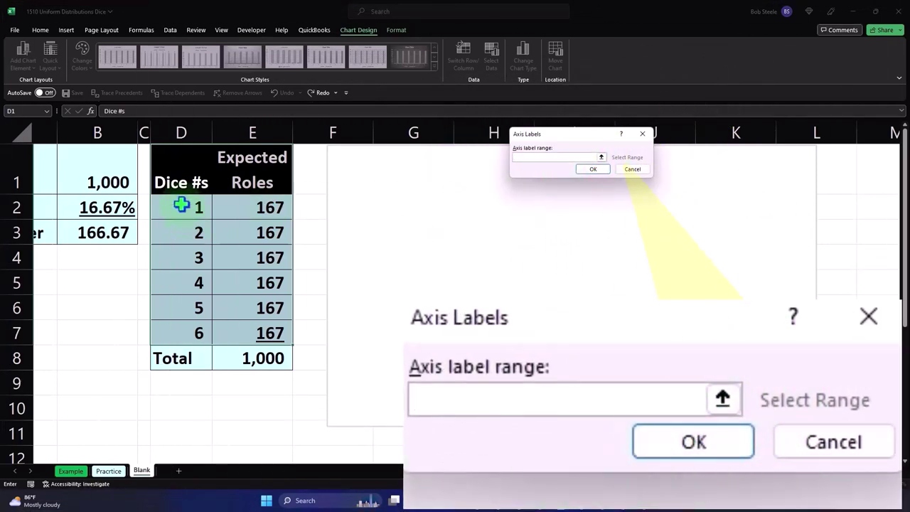
left_click(181, 205)
left_click_drag(181, 205, 198, 326)
left_click(592, 170)
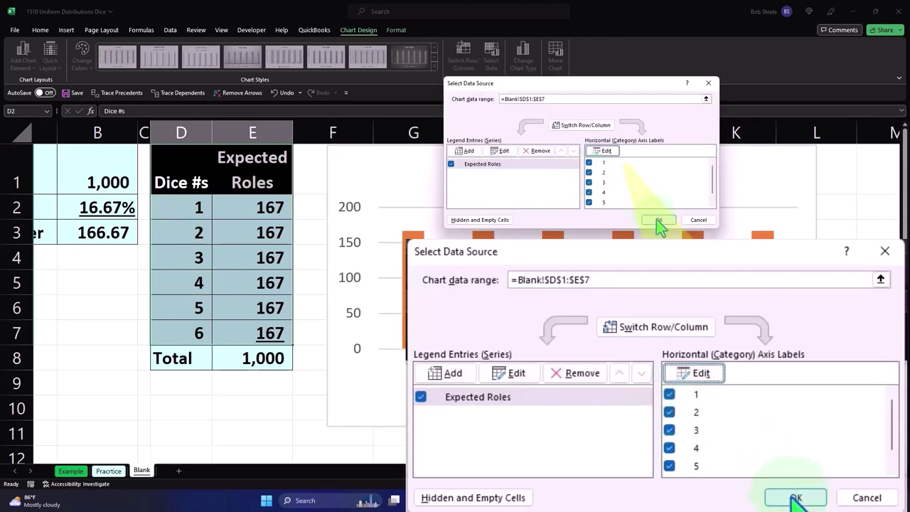
left_click(657, 222)
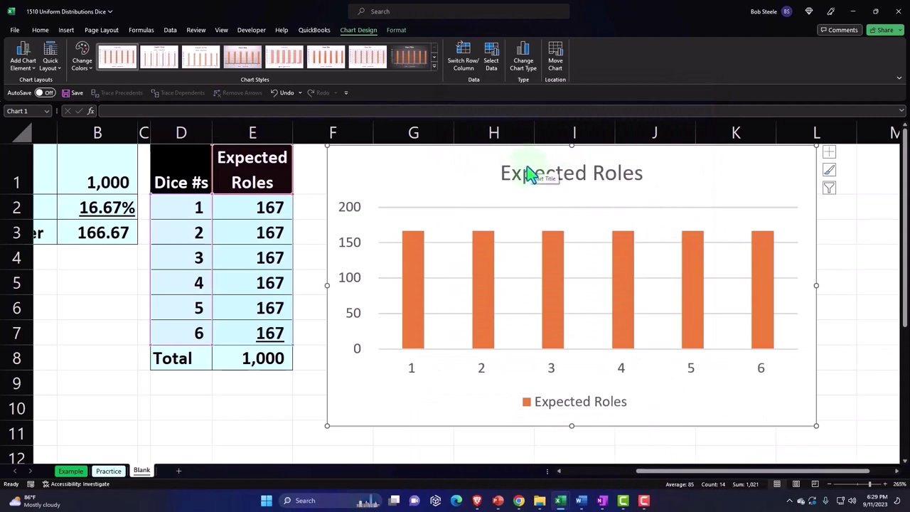
- Delete the legend from the chart
left_click(528, 171)
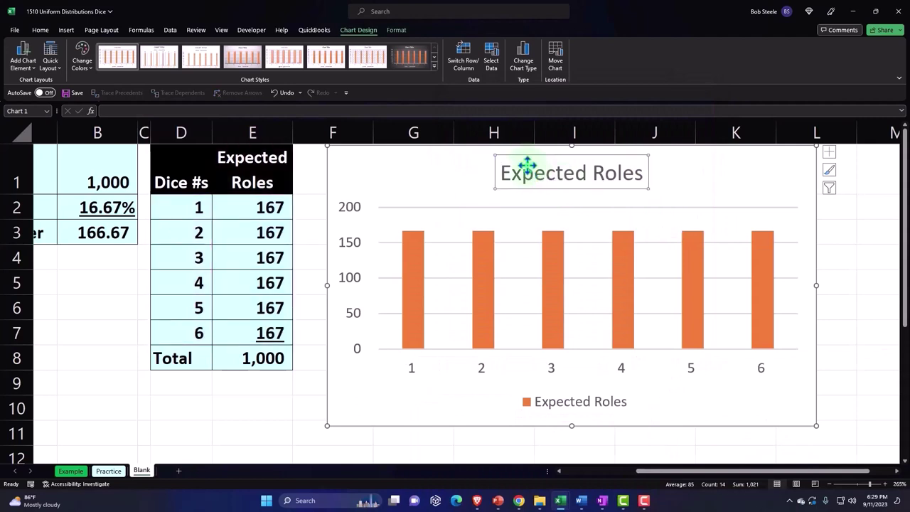
left_click(574, 409)
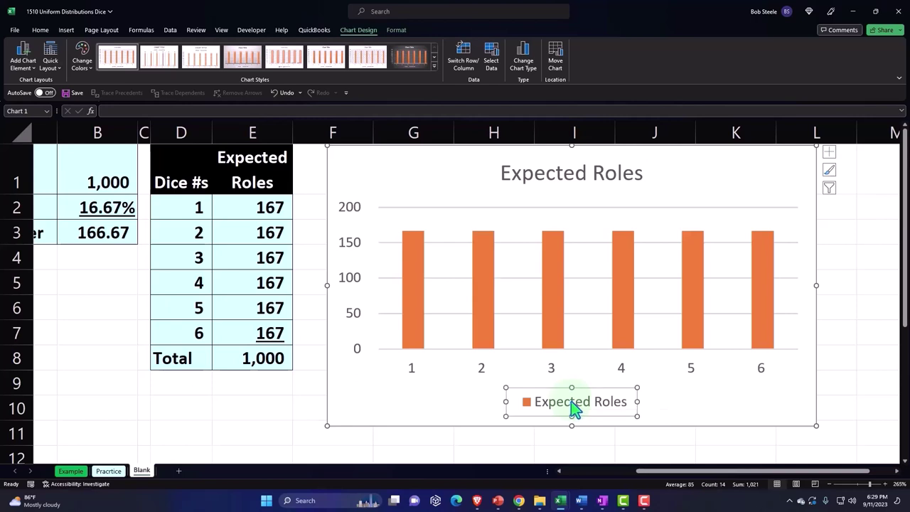
key("Delete")
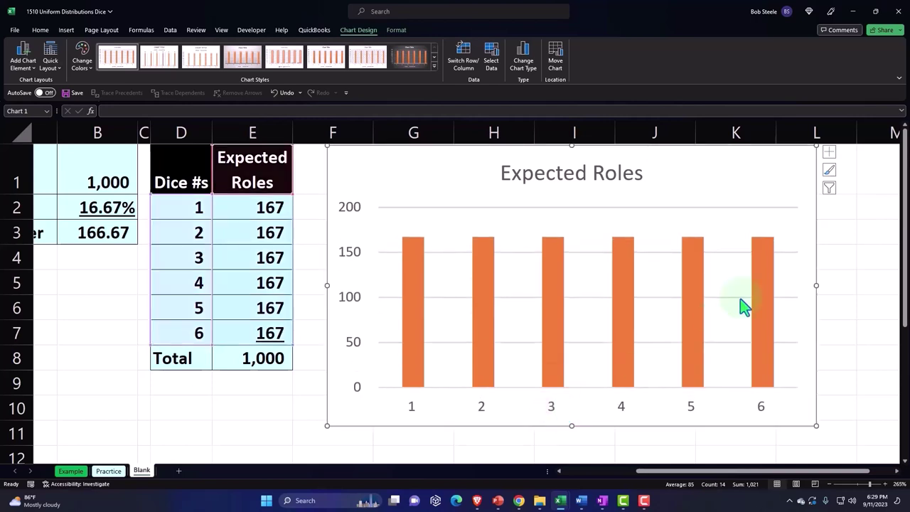
- Add data labels above the bars and axis titles to the chart
left_click(830, 154)
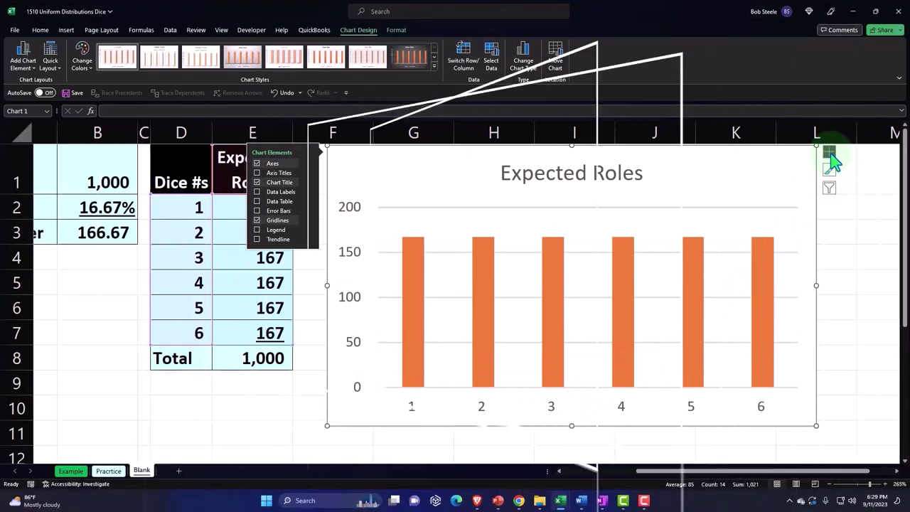
left_click(283, 175)
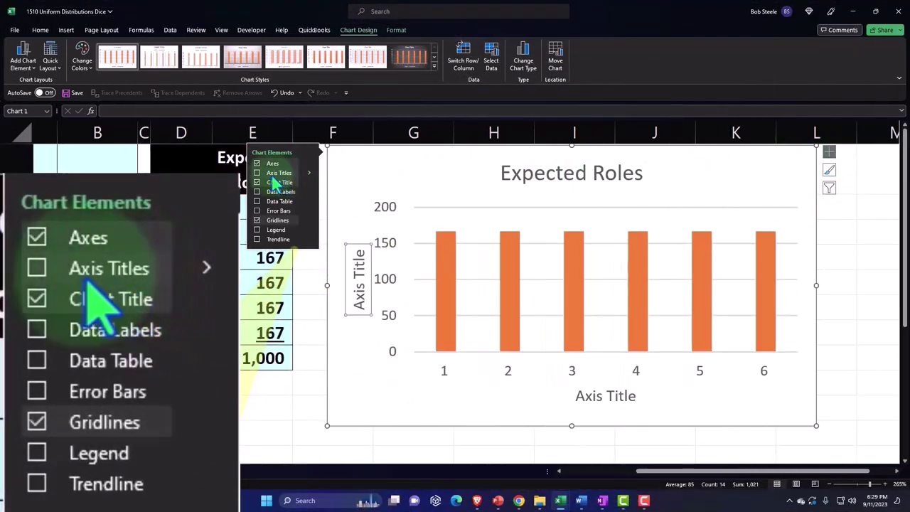
left_click(273, 192)
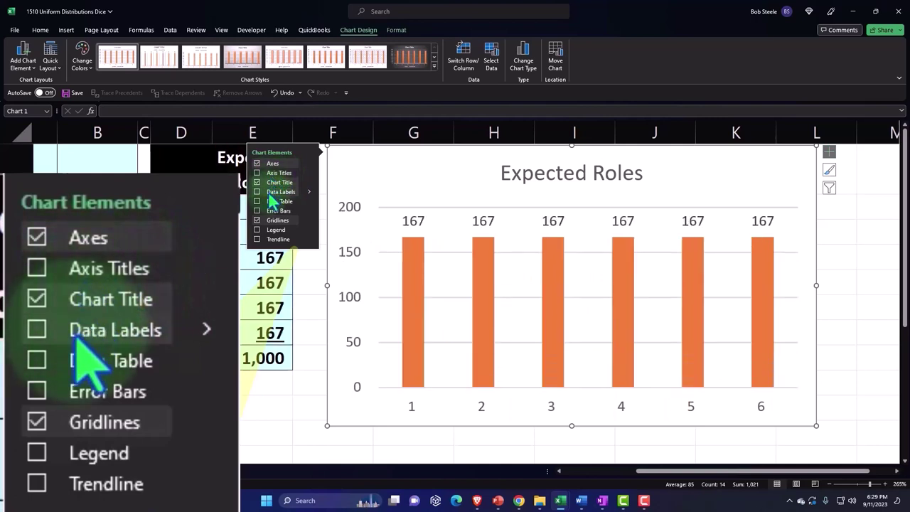
left_click(258, 193)
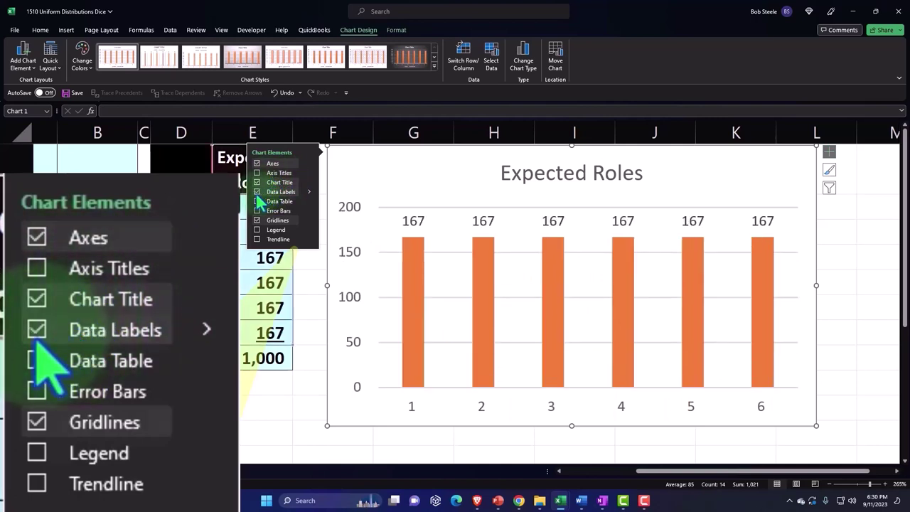
left_click(257, 201)
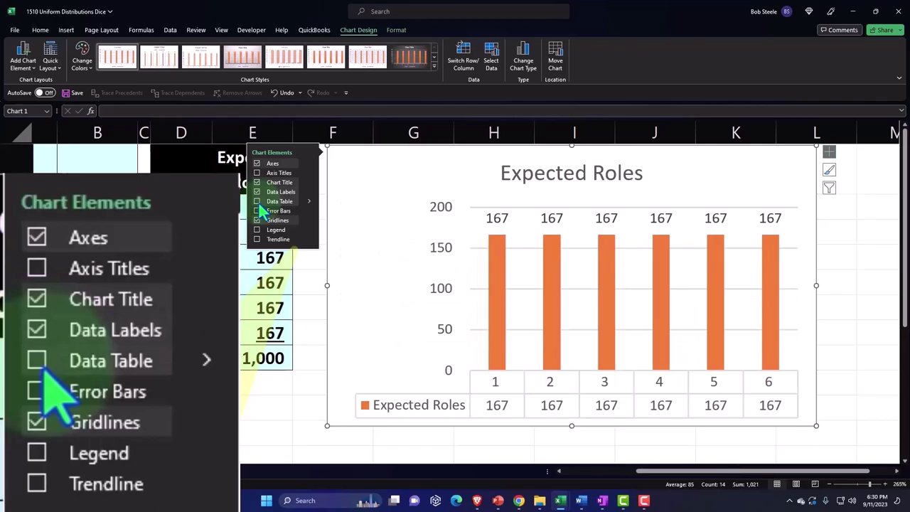
left_click(258, 202)
left_click(257, 173)
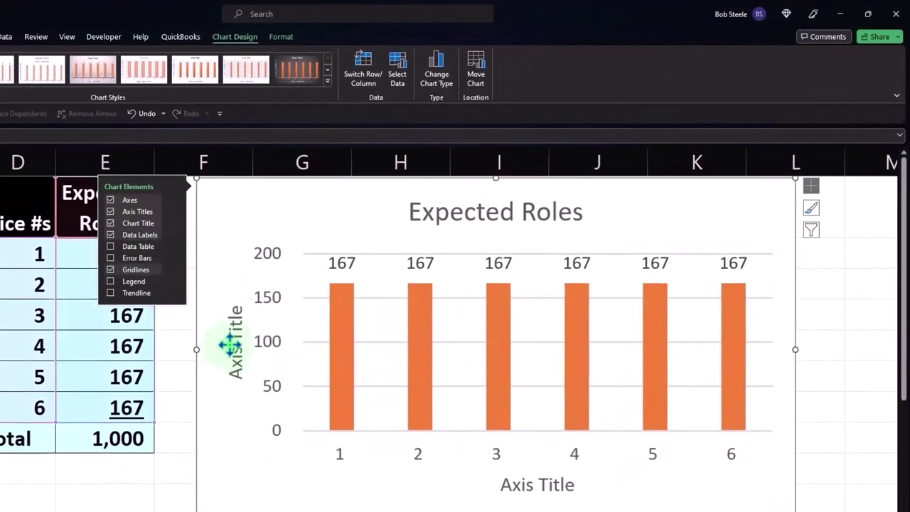
- Link the vertical axis title to the Expected Roles header cell
left_click(230, 344)
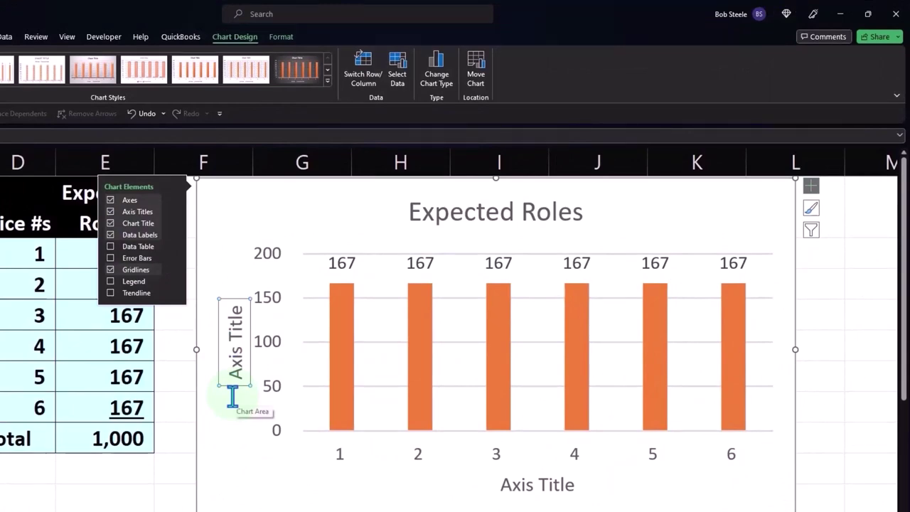
key("ctrl+z")
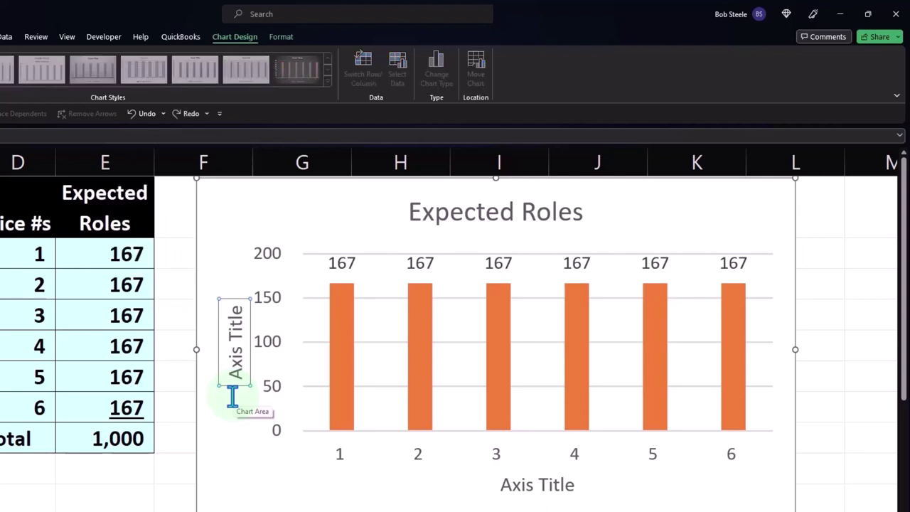
left_click(126, 210)
key("Return")
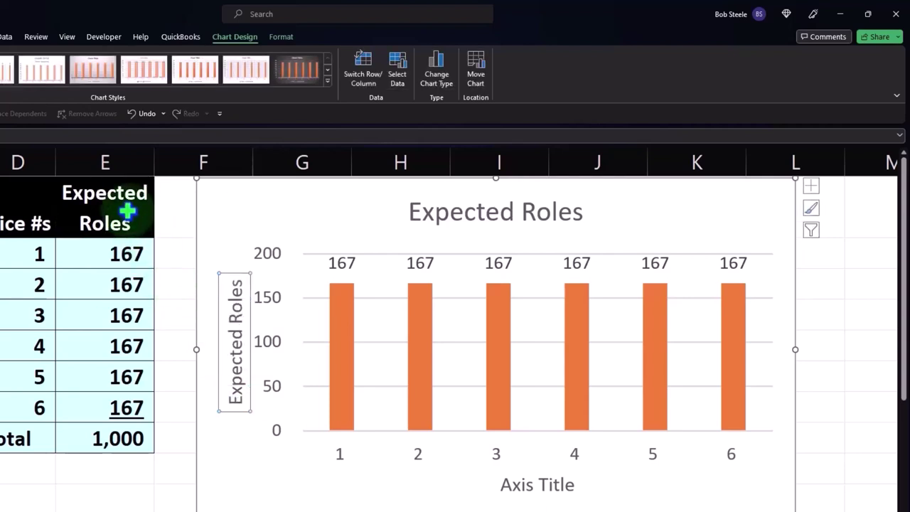
- Link the horizontal axis title to the Dice #s header cell with =
left_click(527, 485)
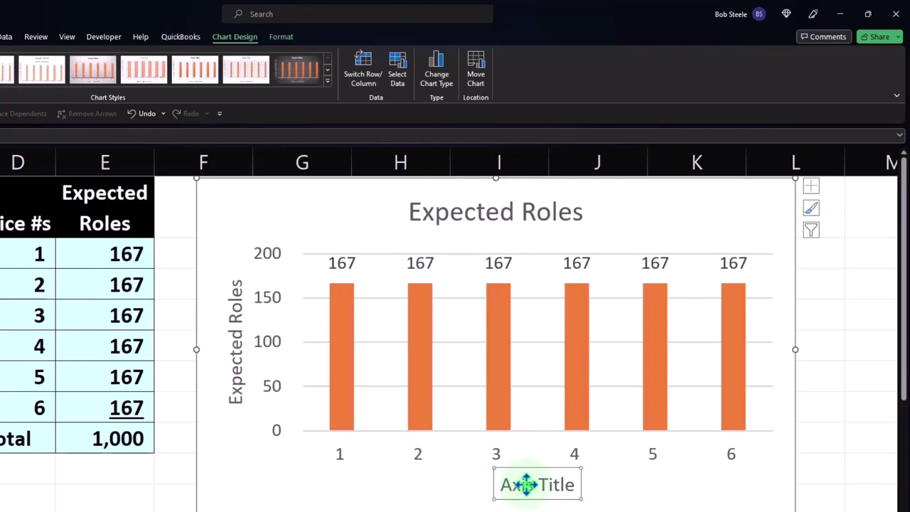
type("=")
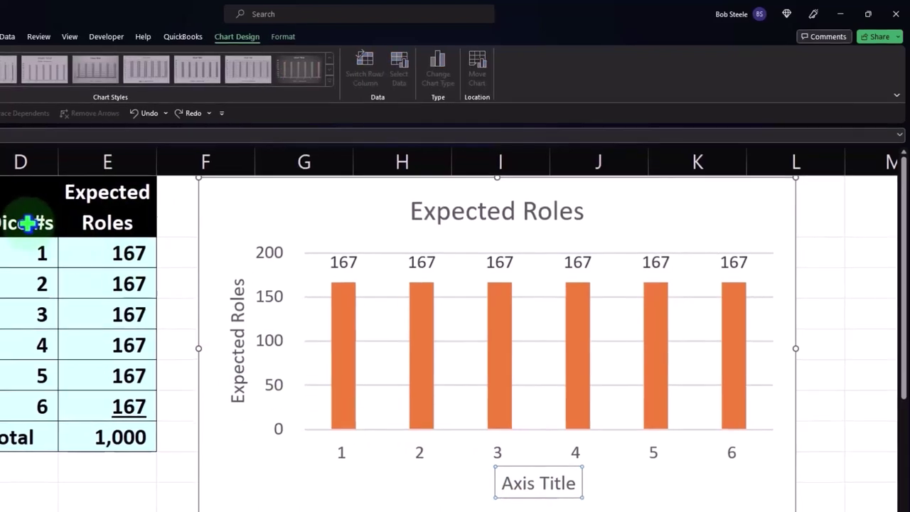
left_click(27, 224)
key("Return")
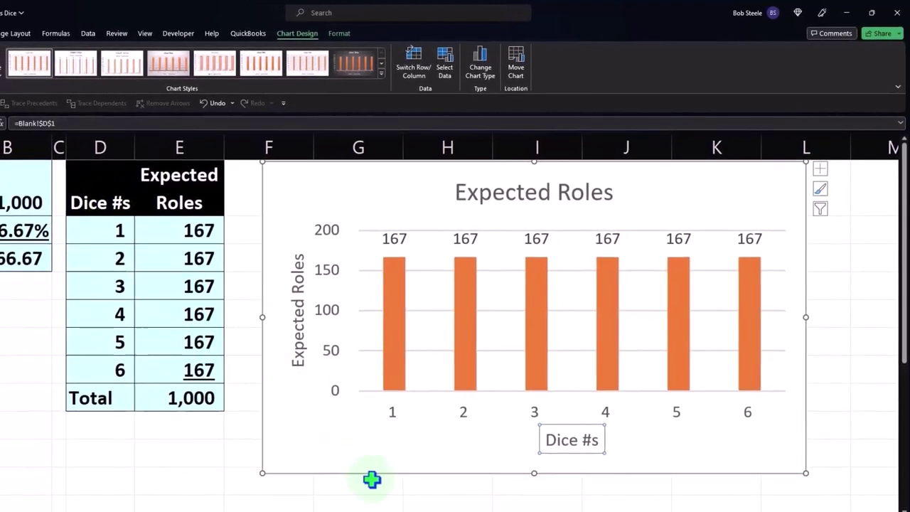
left_click(388, 490)
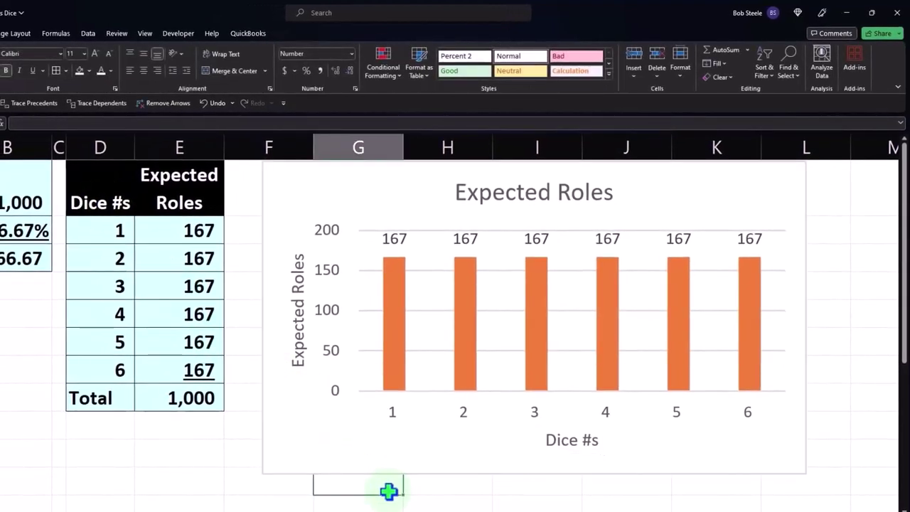